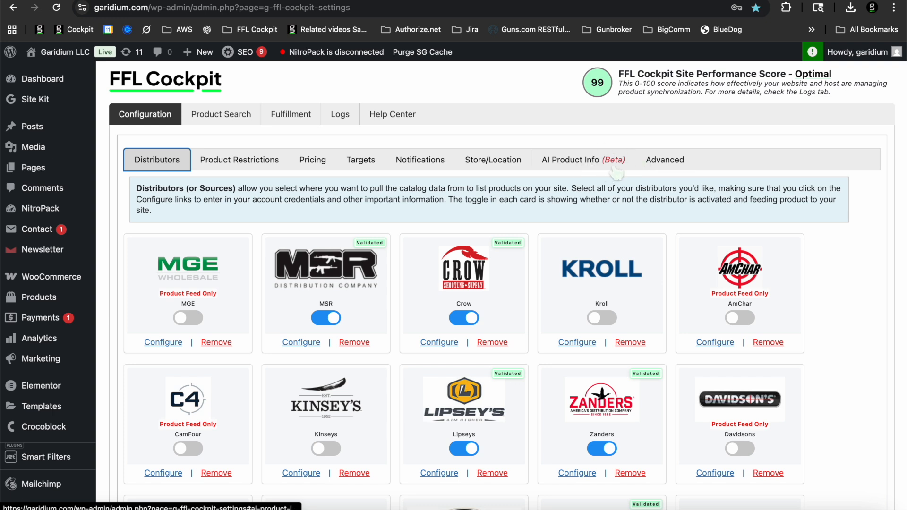
Step: From the AI Product Info settings, go to the token purchase page and add the ~100 Products (80,000) token option to the cart
click(562, 173)
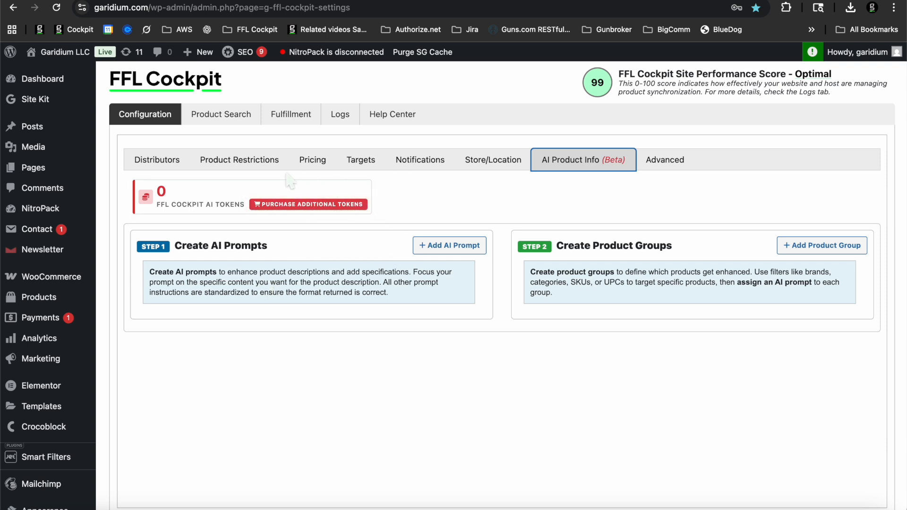
click(316, 206)
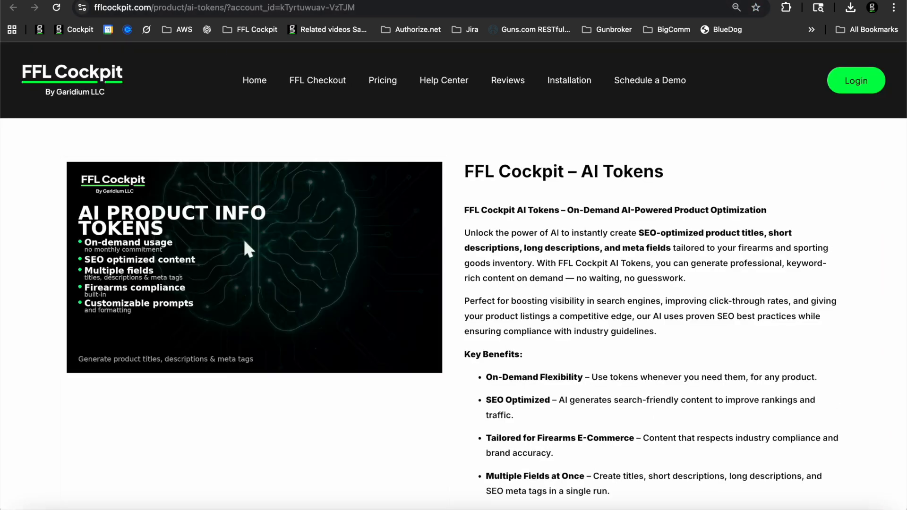
scroll(245, 241, down, 4)
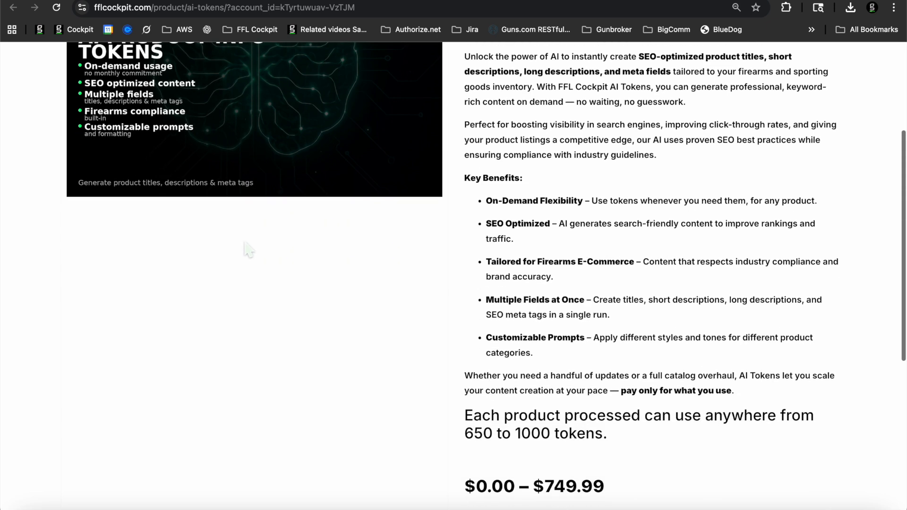
scroll(245, 245, down, 5)
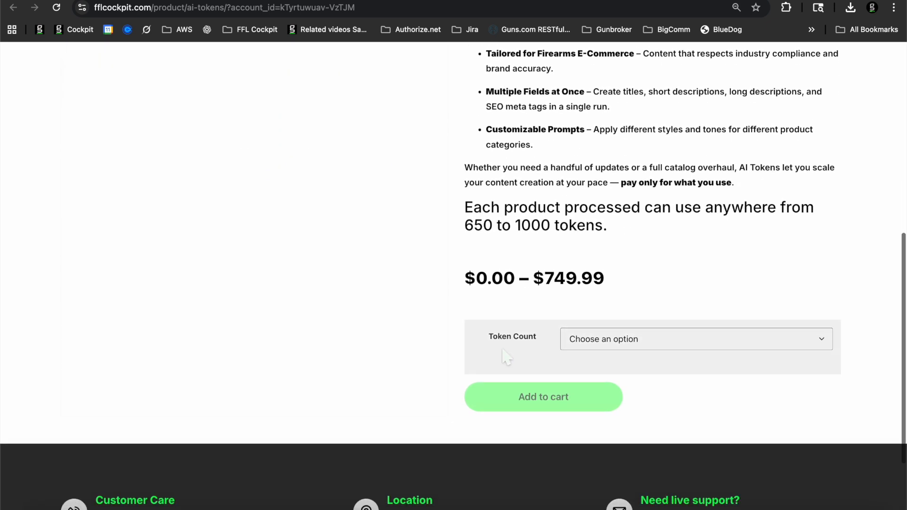
click(595, 340)
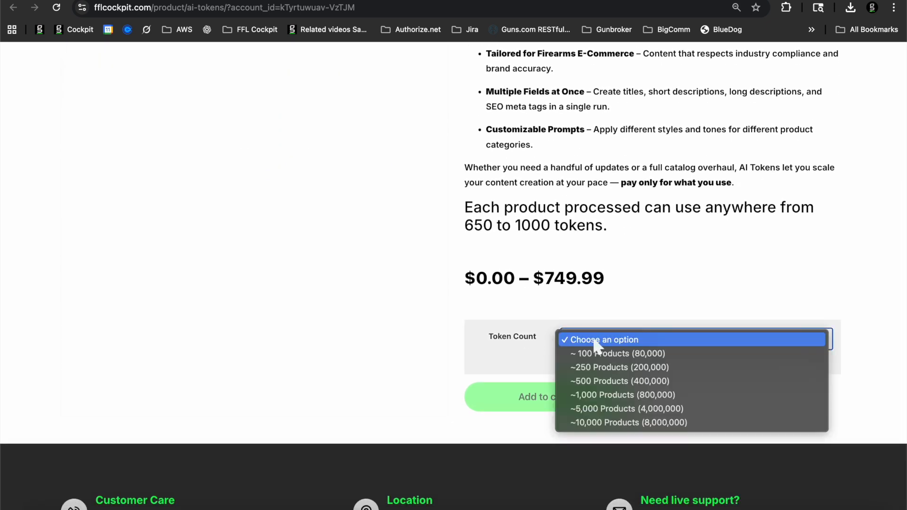
click(613, 363)
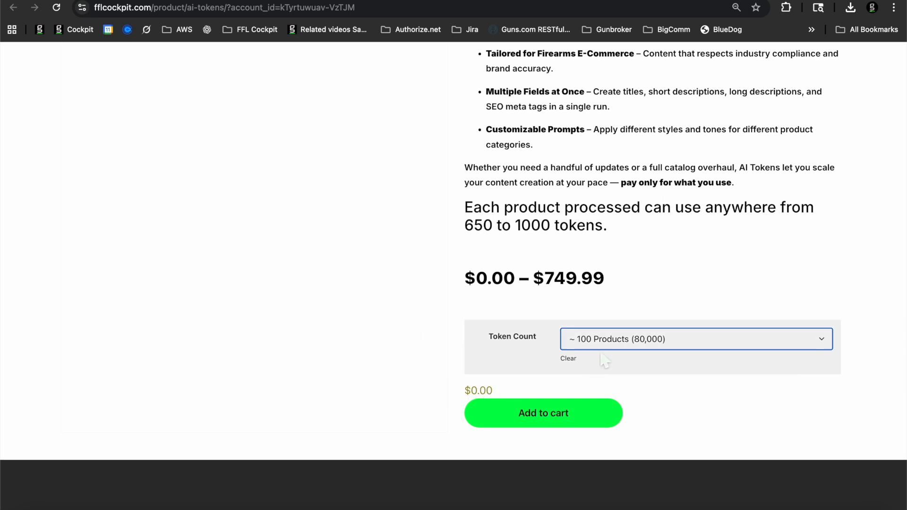
click(614, 339)
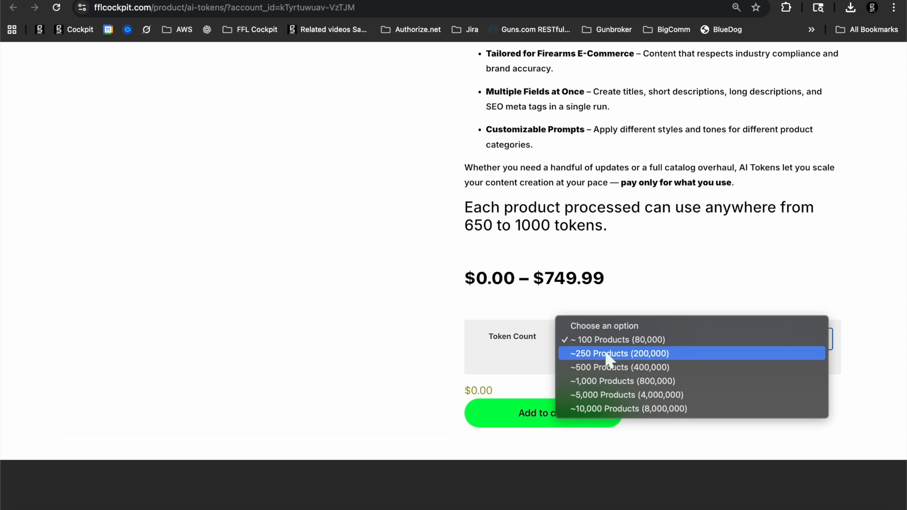
click(605, 344)
click(545, 420)
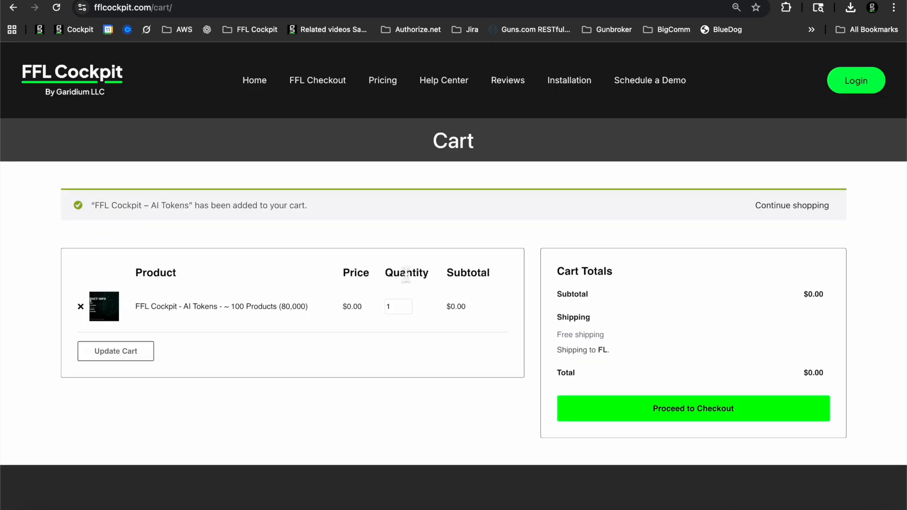
Step: Proceed to checkout, complete the robot check and try to place the order with the billing details empty
click(609, 411)
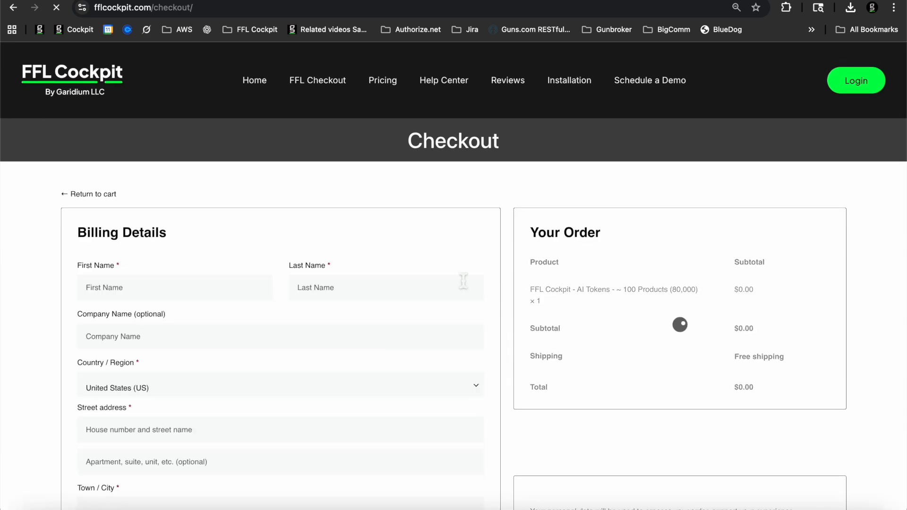
scroll(500, 332, down, 2)
click(527, 349)
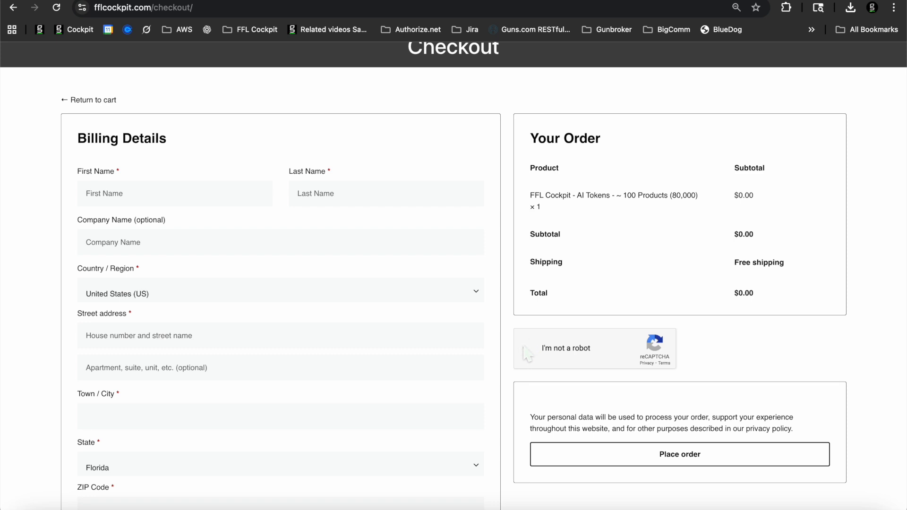
scroll(565, 369, down, 1)
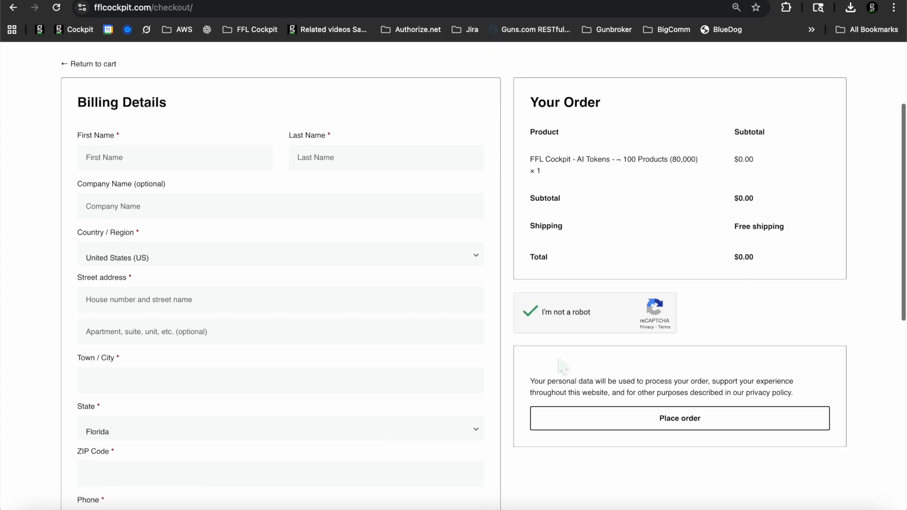
click(652, 420)
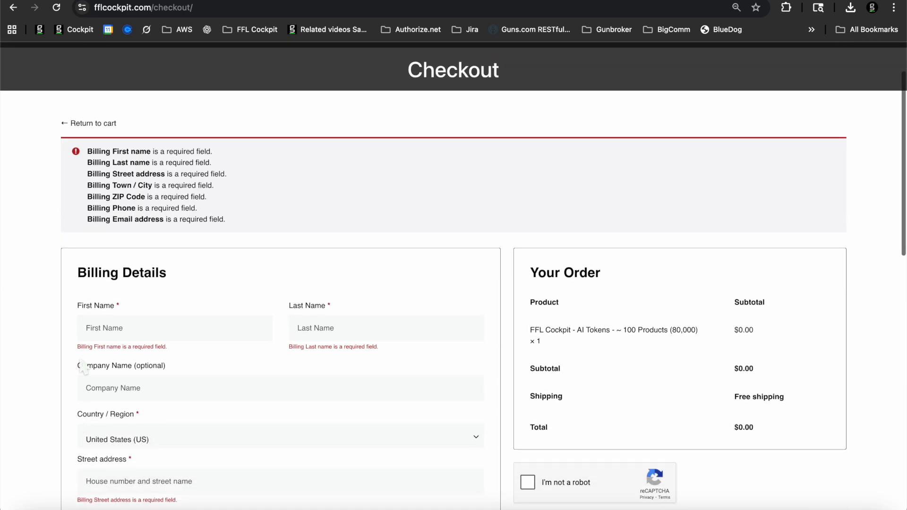
Step: Fill in the required billing details with the saved contact profile and place the order after completing the robot check again
click(105, 331)
click(174, 366)
scroll(611, 237, down, 8)
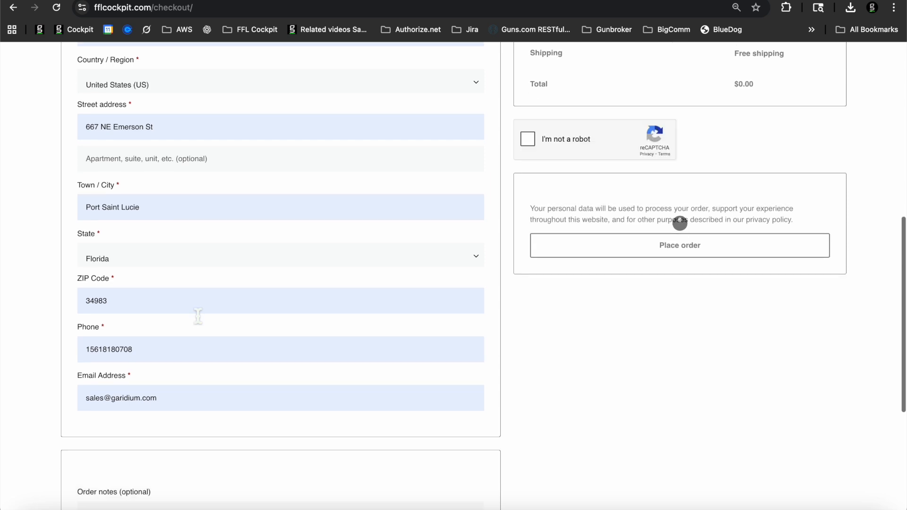
click(528, 117)
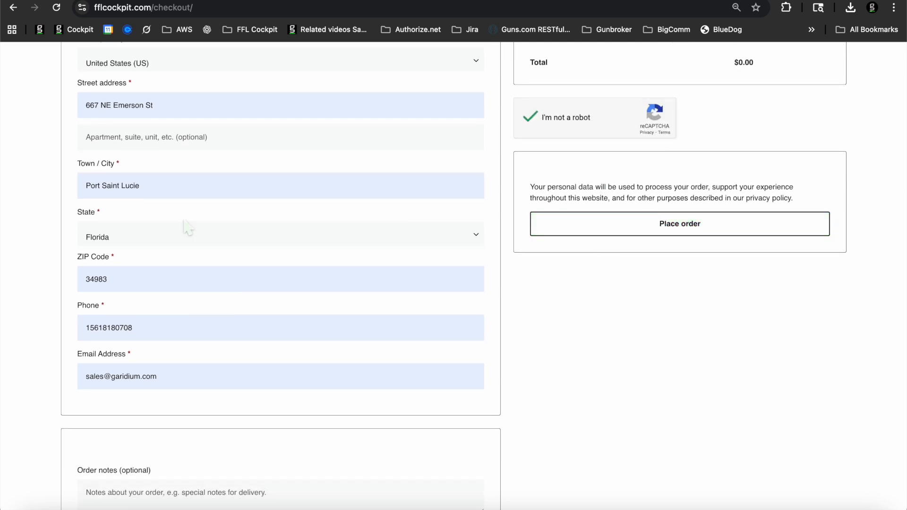
click(646, 232)
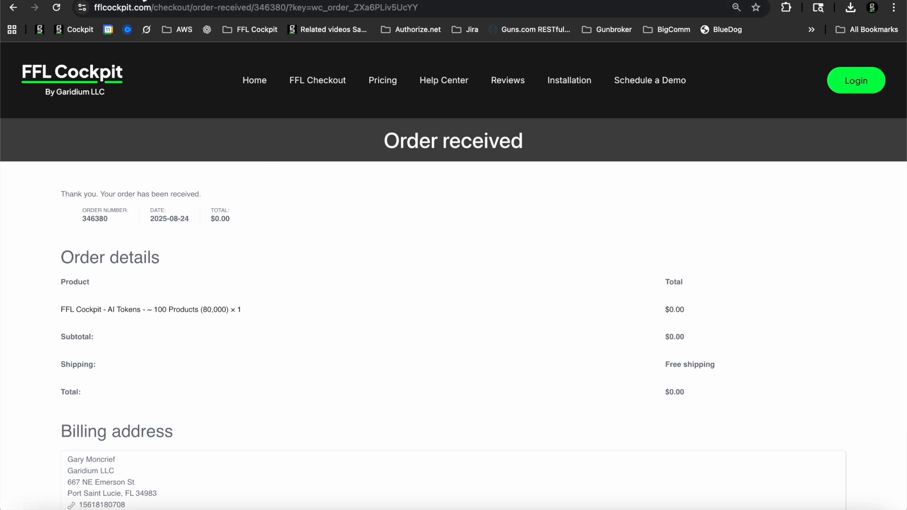
Step: Return to the FFL Cockpit settings in WordPress and reload the AI Product Info settings to refresh the token balance
click(189, 1)
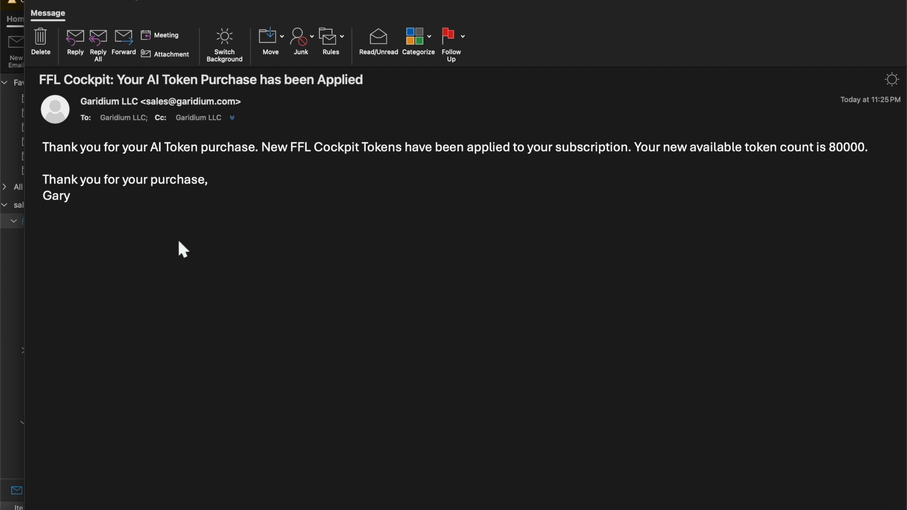
click(91, 504)
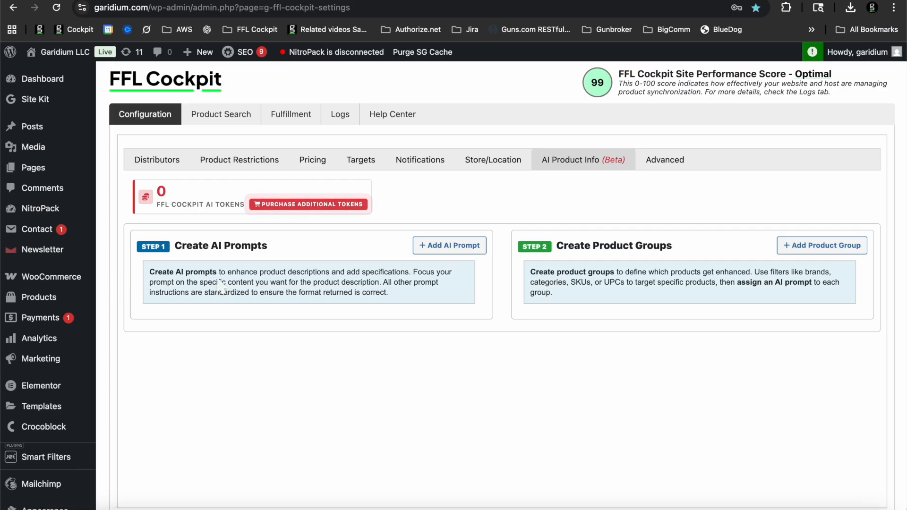
click(56, 7)
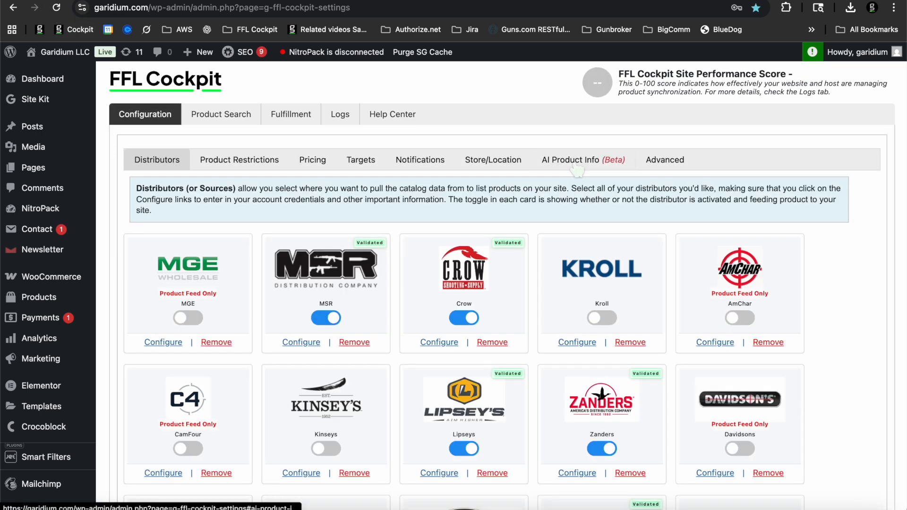
click(577, 160)
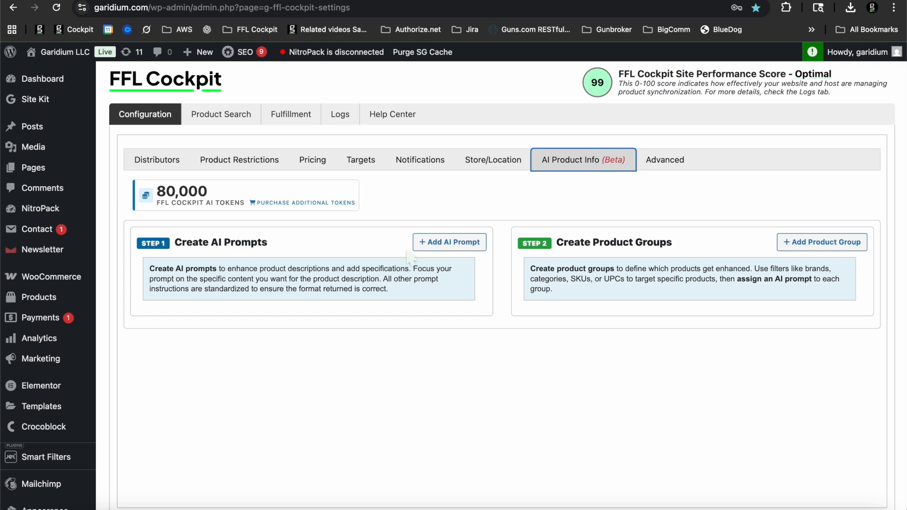
Step: Add a new AI prompt named Default
click(456, 247)
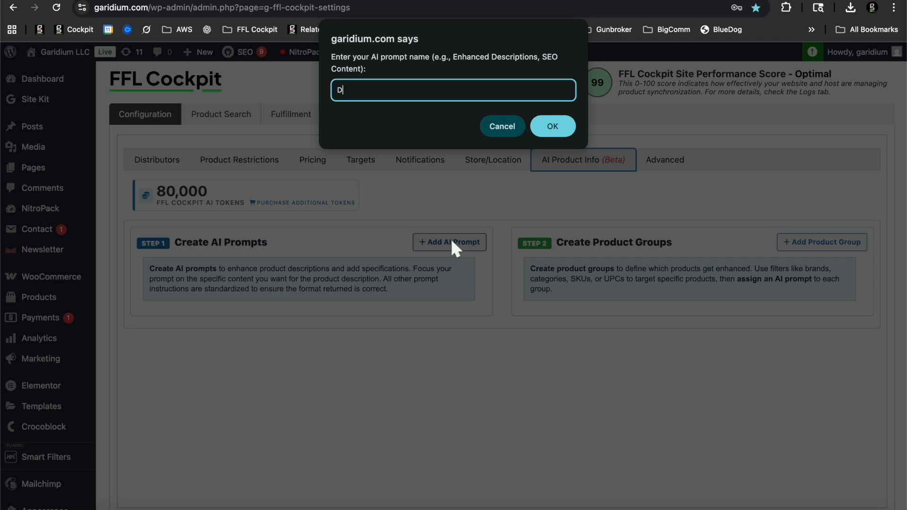
key(Return)
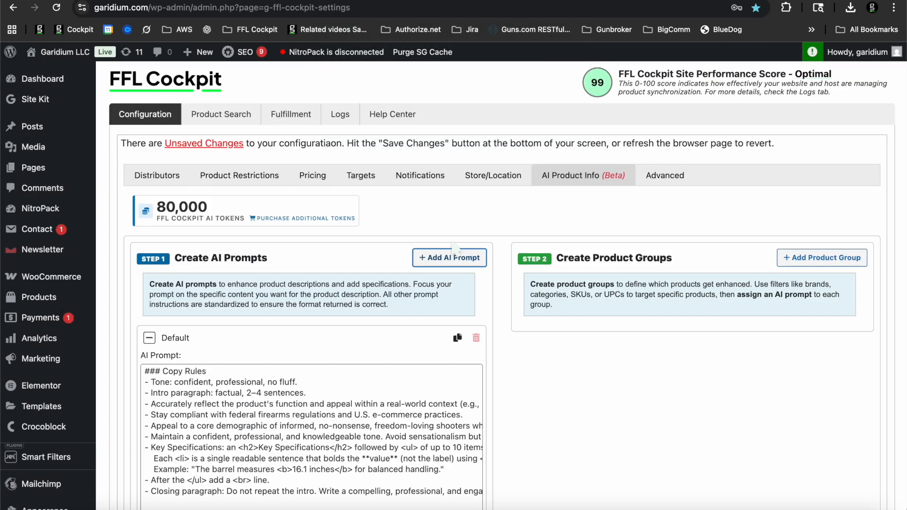
Step: Examine the copy rules in the Default AI prompt's text, then collapse the prompt
scroll(303, 220, down, 1)
scroll(302, 219, down, 3)
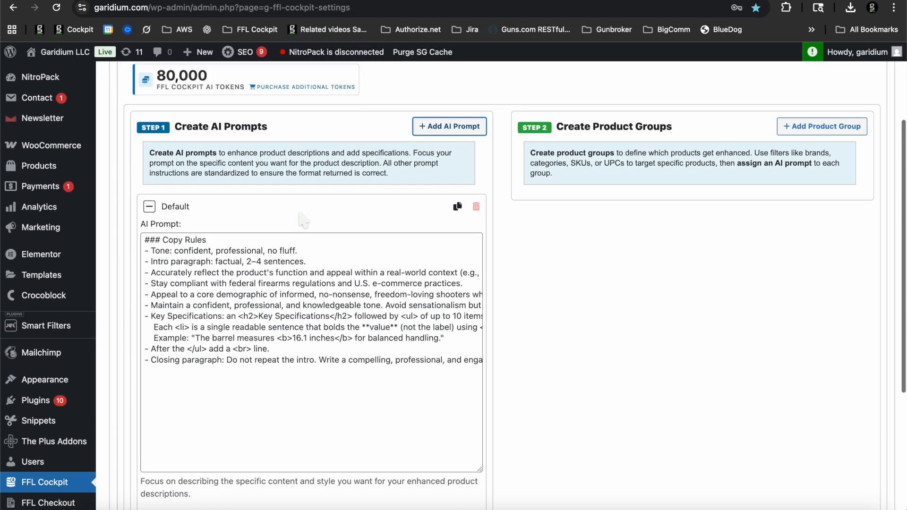
drag(145, 241, 151, 377)
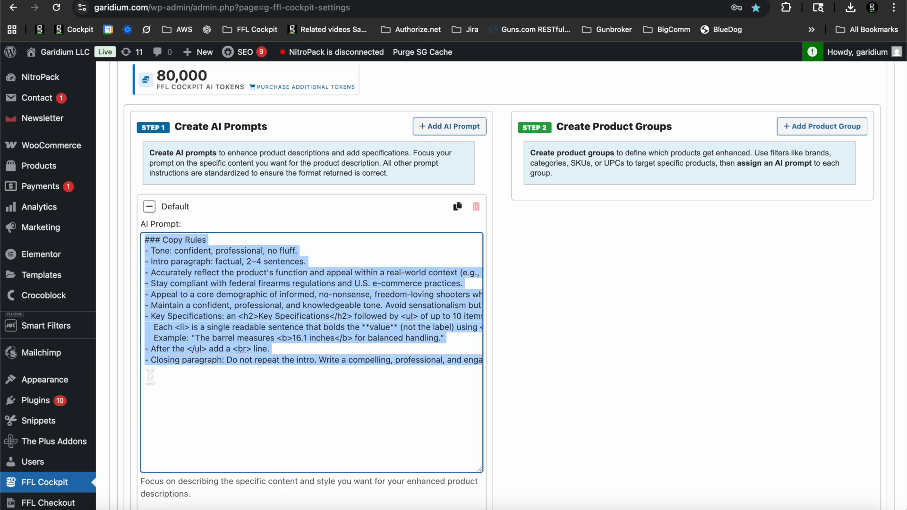
click(160, 394)
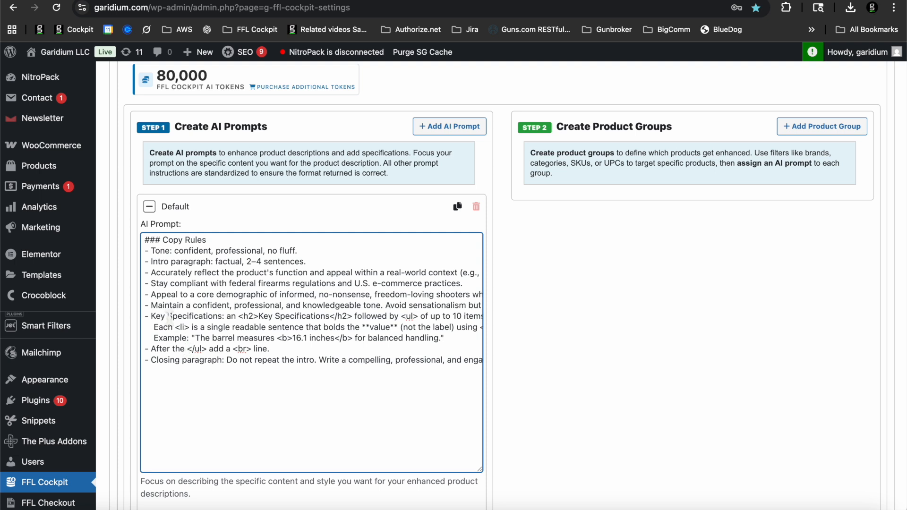
drag(145, 240, 147, 378)
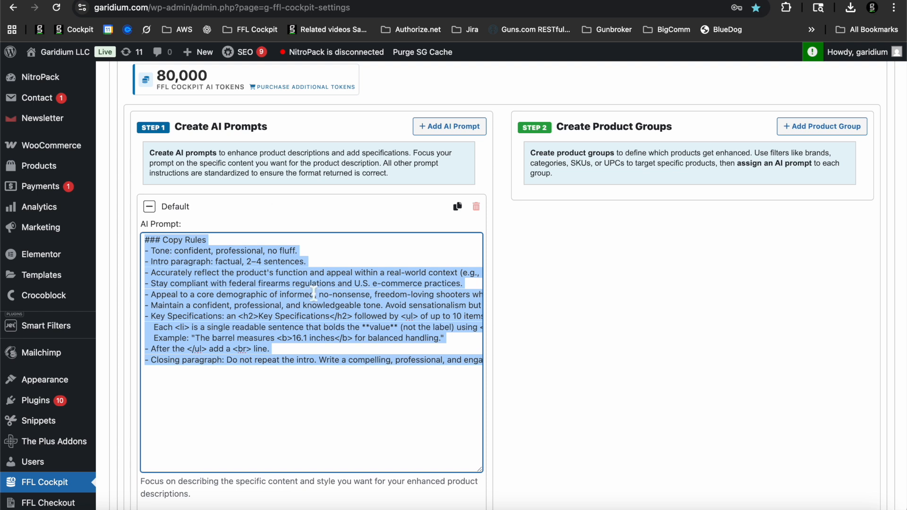
click(204, 317)
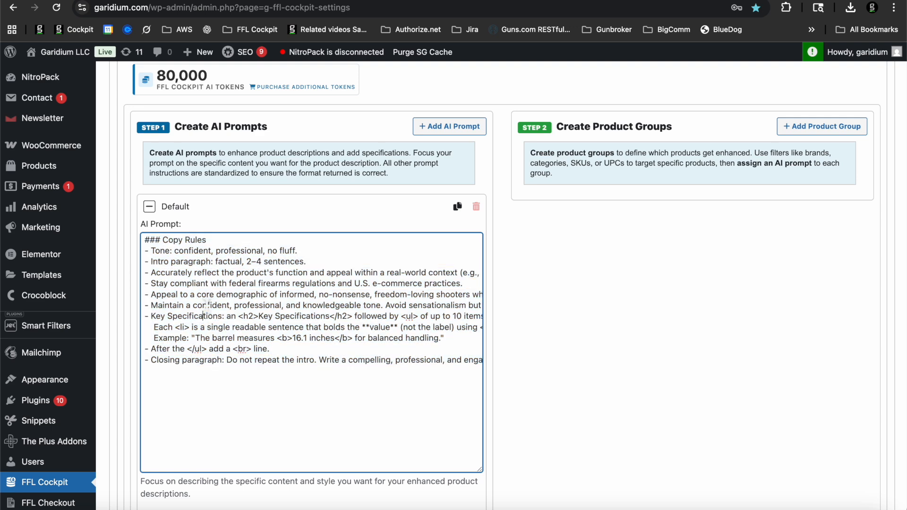
scroll(206, 305, up, 1)
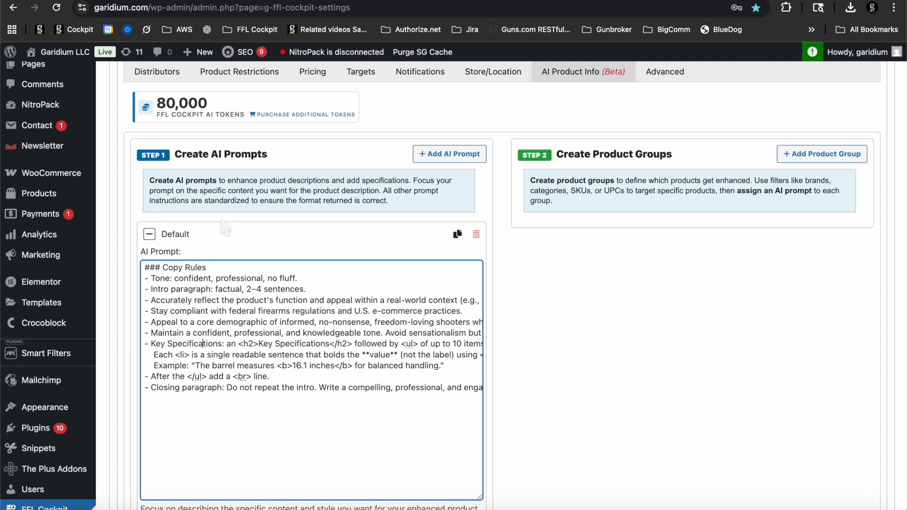
click(158, 241)
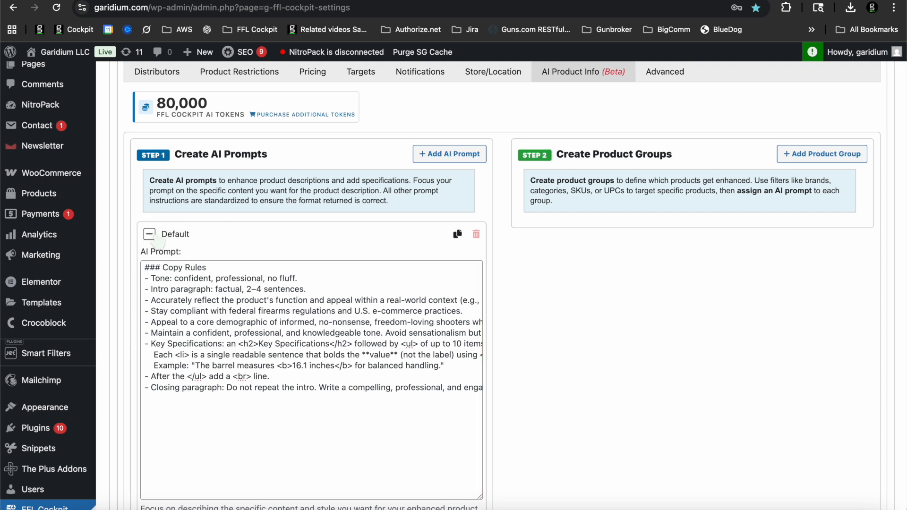
click(150, 236)
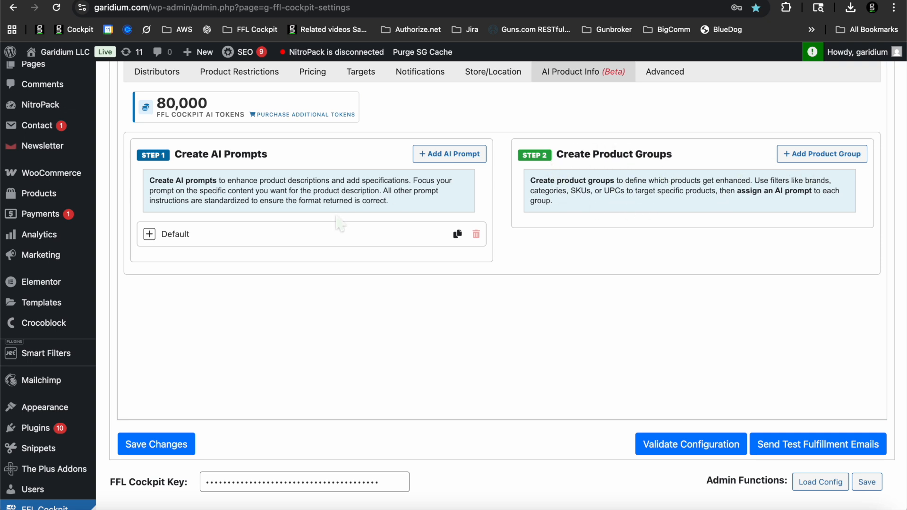
Step: Add a product group named Lever Action Rifles
click(810, 159)
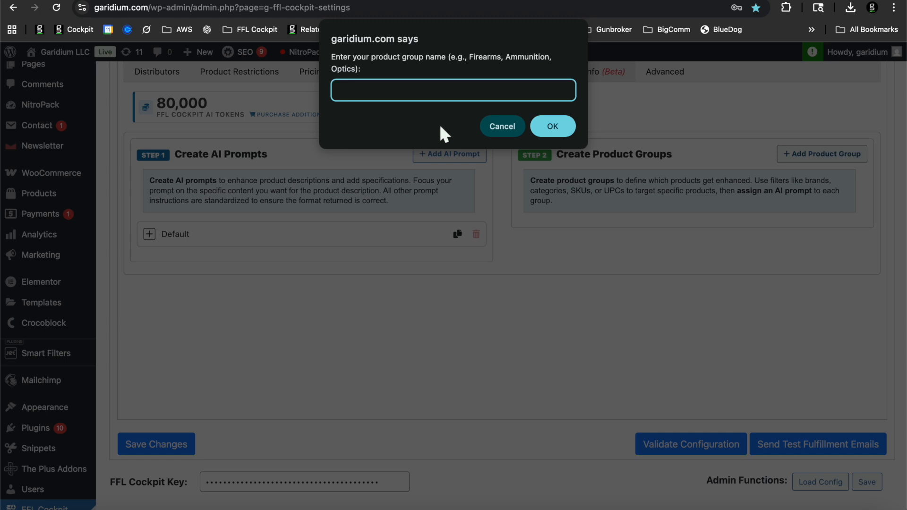
text(Lever Action Fi)
key(BackSpace)
key(BackSpace)
text(Rifles)
key(Return)
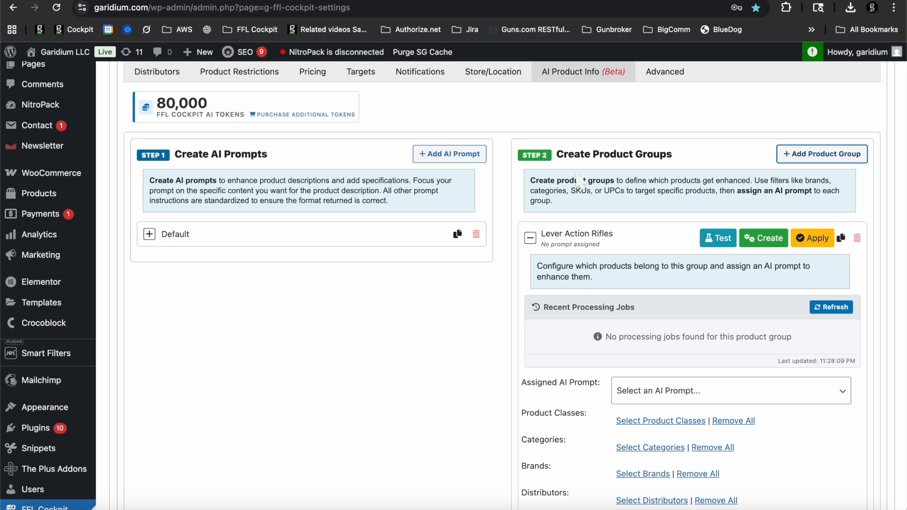
Step: Assign the Default AI prompt to the Lever Action Rifles product group
scroll(639, 187, down, 2)
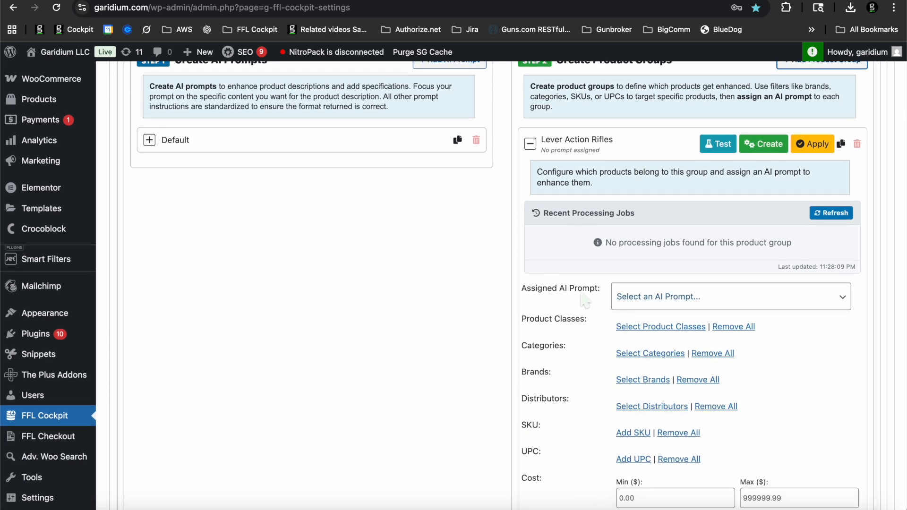
scroll(585, 301, up, 1)
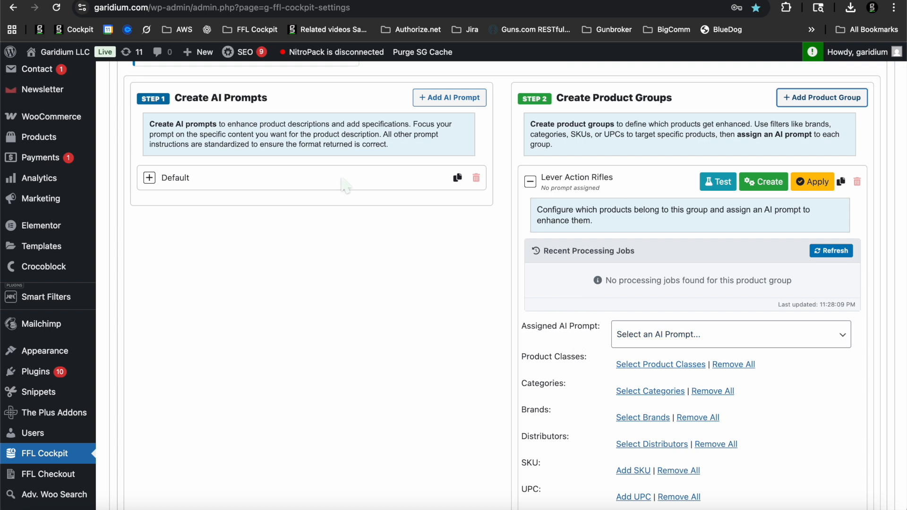
click(721, 338)
click(663, 349)
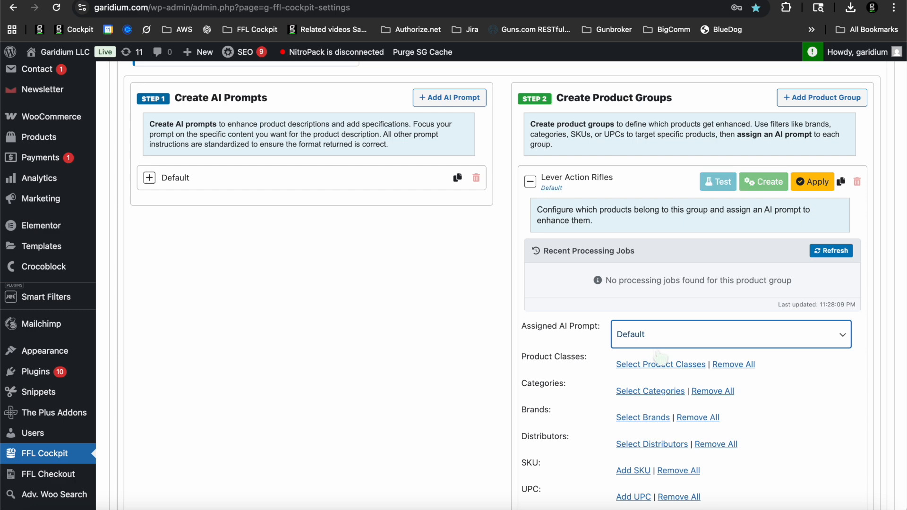
scroll(585, 274, down, 1)
scroll(558, 189, up, 2)
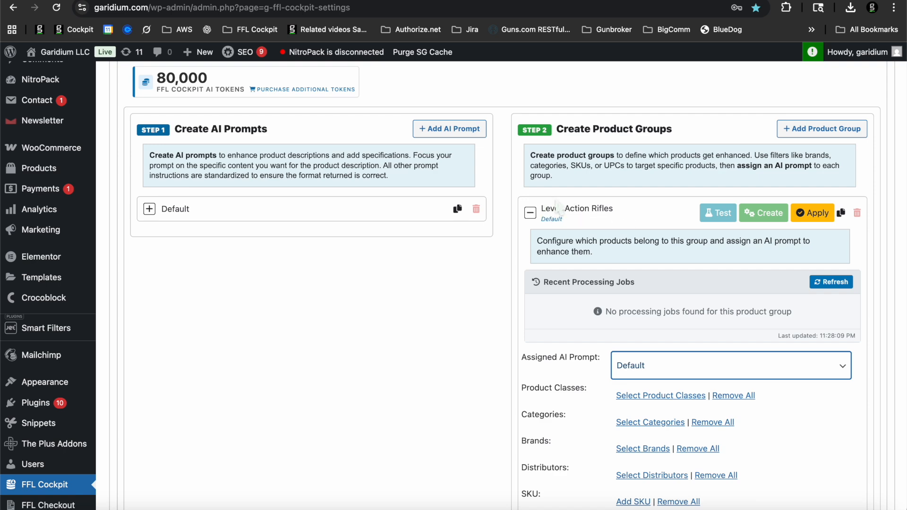
Step: Filter the categories by "lever action" and add the Lever Action Rifles category to the product group
scroll(632, 208, down, 3)
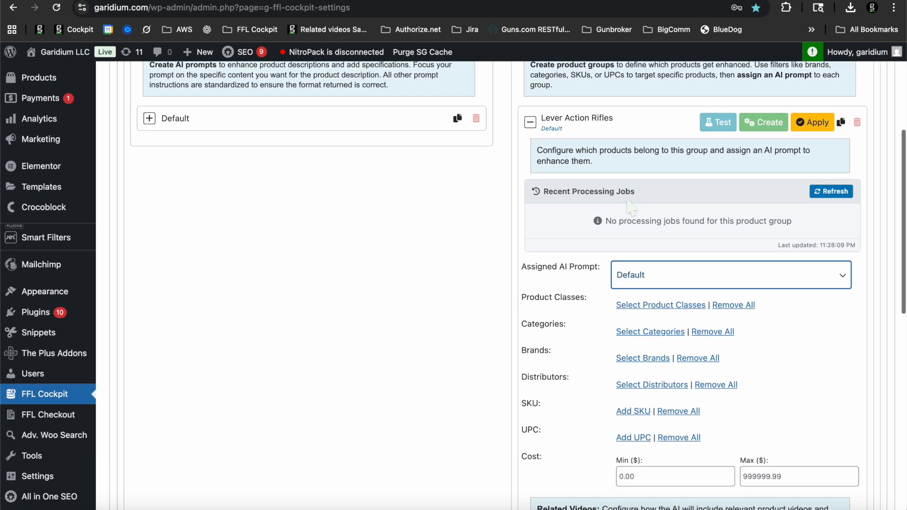
click(639, 337)
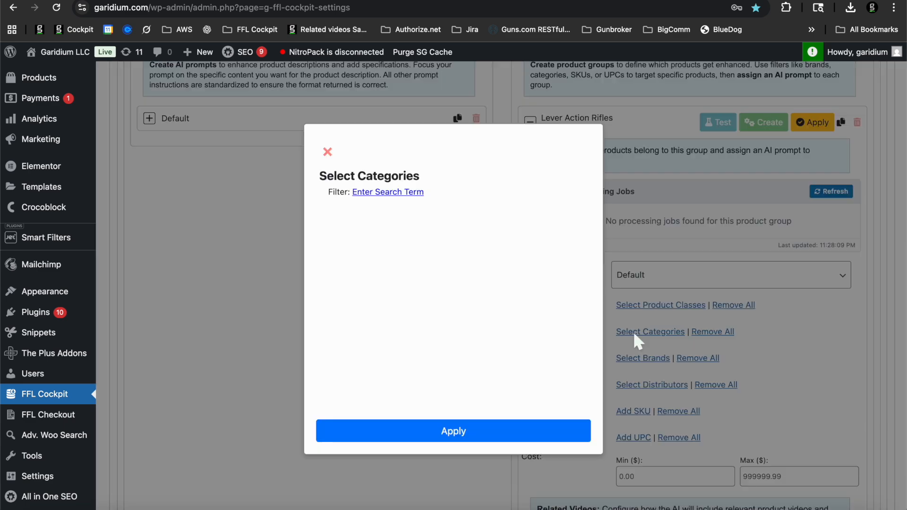
click(380, 193)
text(lever action f)
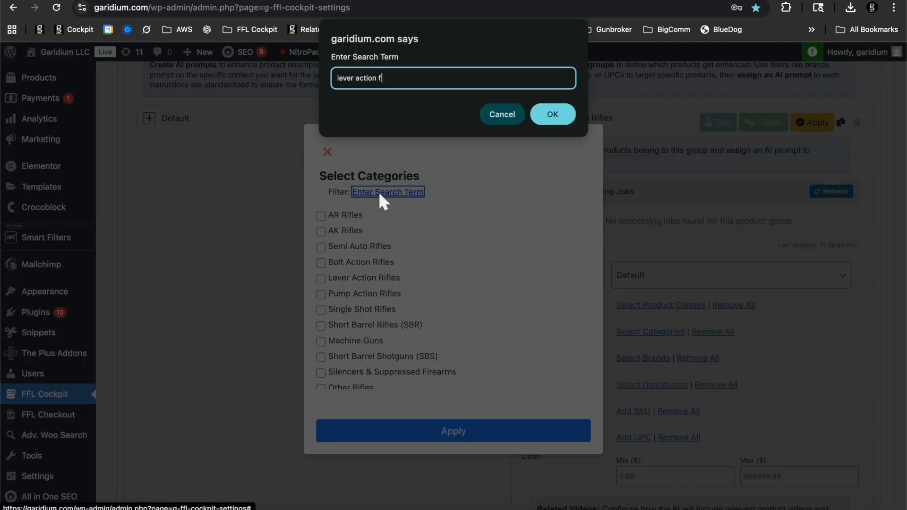
key(BackSpace)
key(Return)
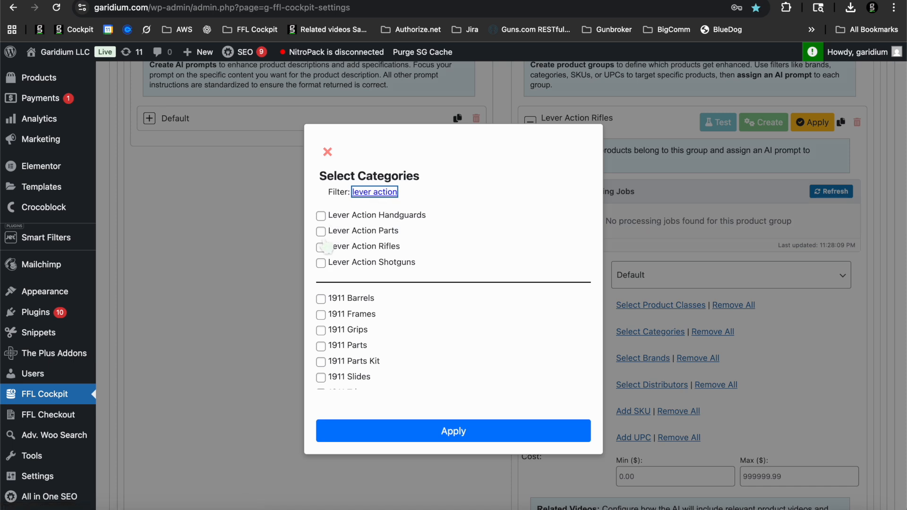
click(321, 248)
click(420, 438)
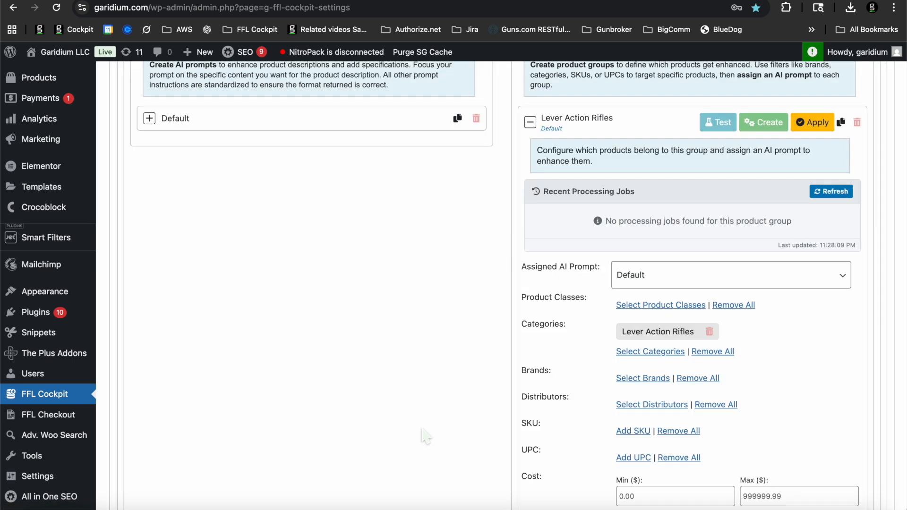
Step: Turn on Related Videos for the Lever Action Rifles product group
scroll(583, 331, down, 1)
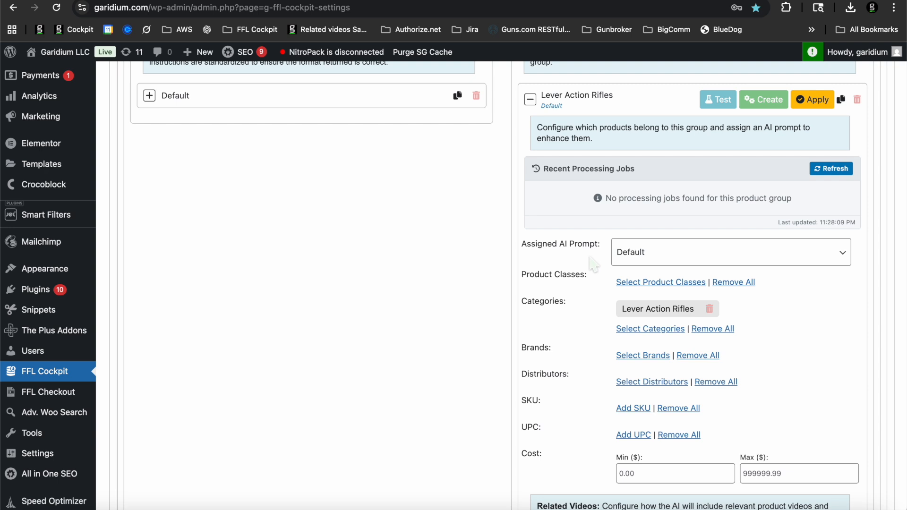
scroll(584, 325, down, 1)
scroll(586, 326, down, 1)
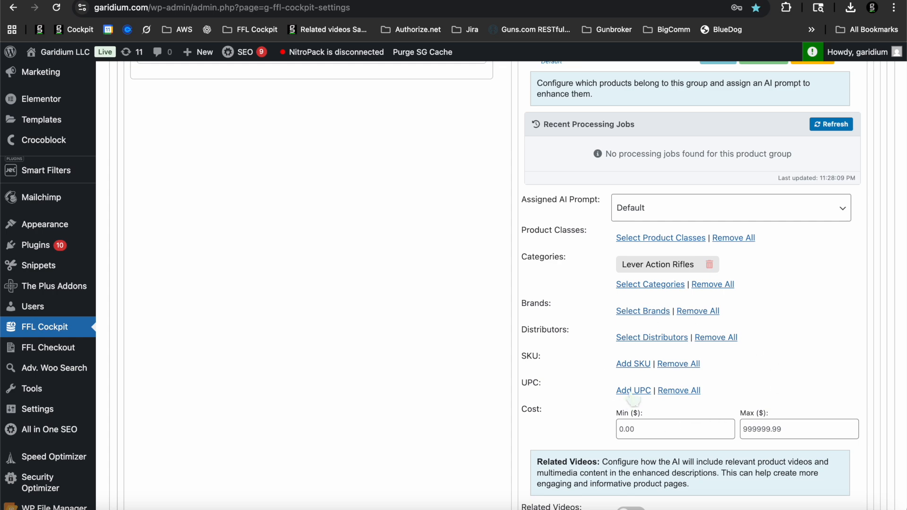
scroll(641, 427, down, 2)
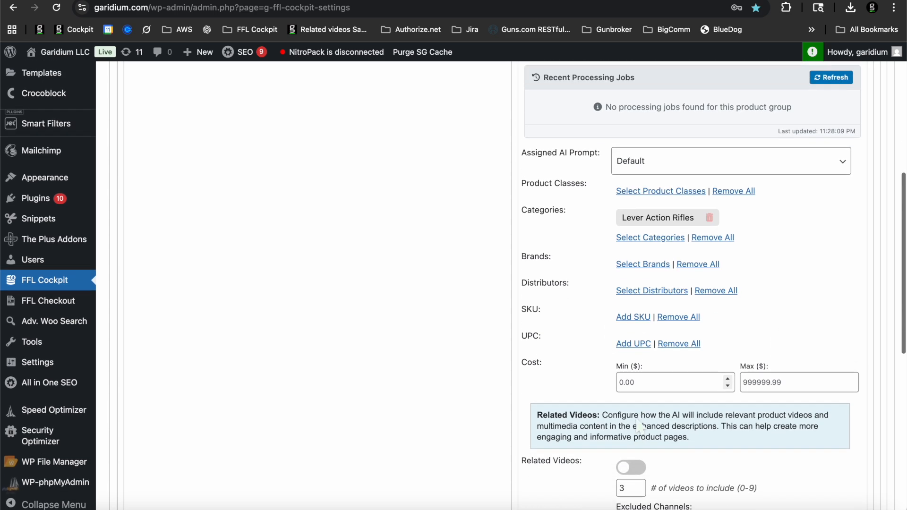
scroll(641, 427, up, 3)
scroll(640, 428, up, 3)
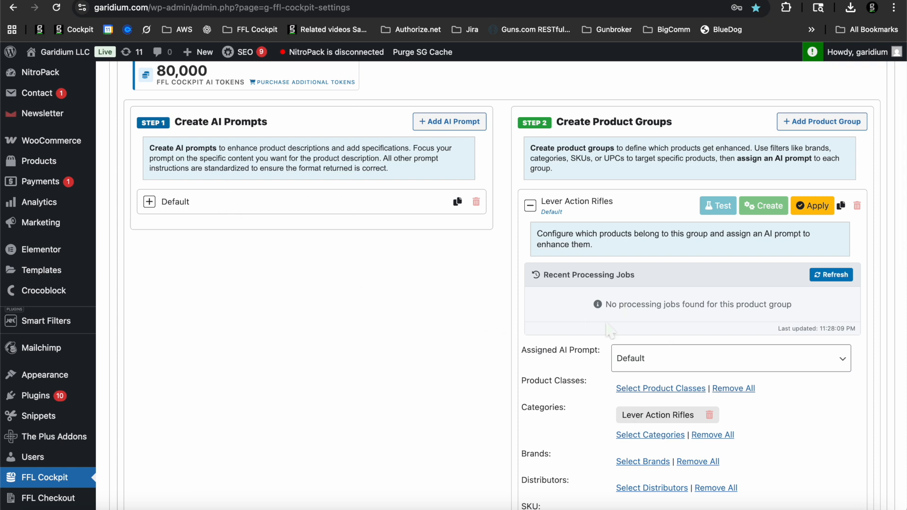
scroll(600, 305, down, 10)
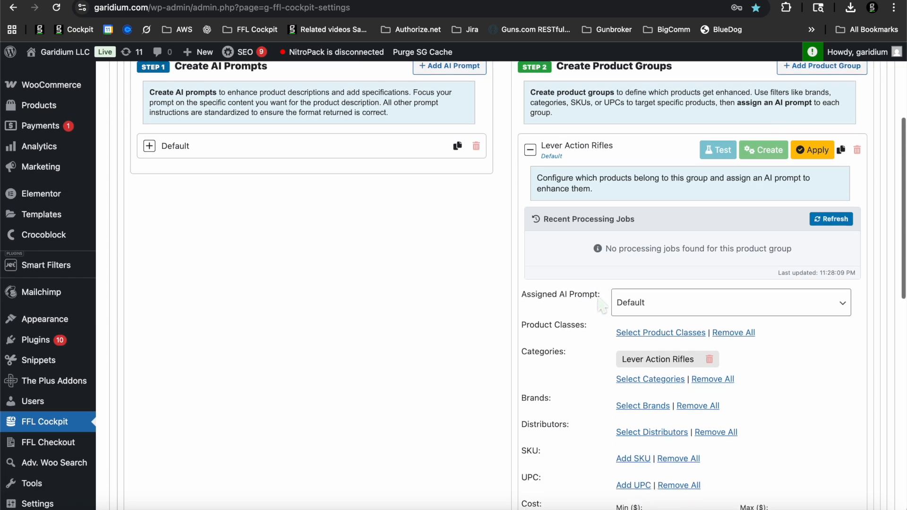
scroll(600, 300, down, 3)
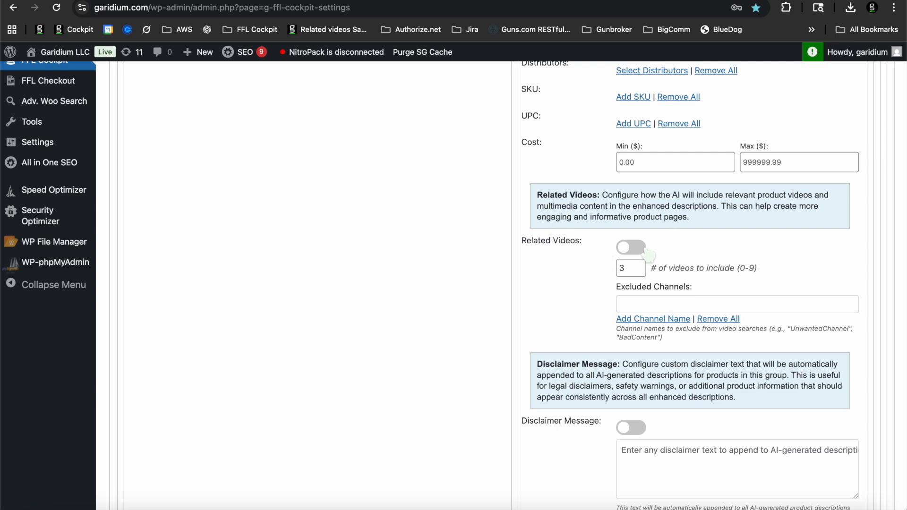
click(630, 253)
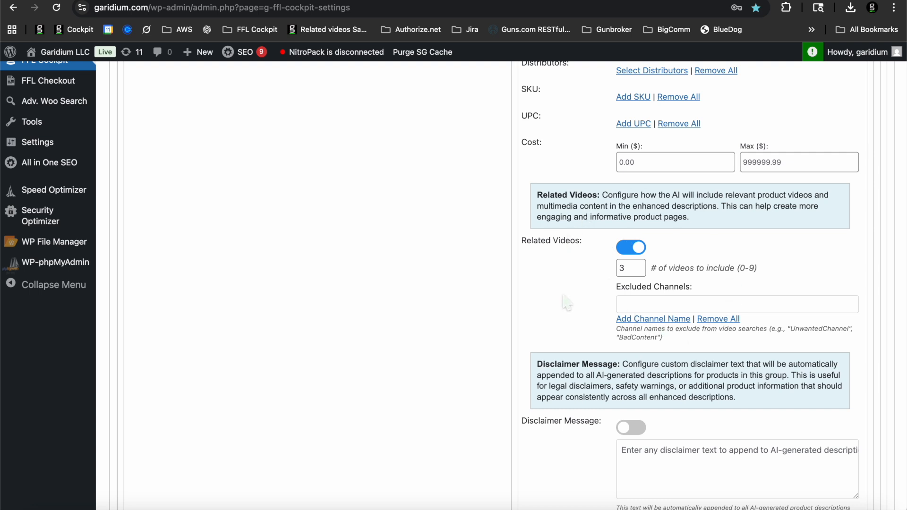
Step: Collapse the Lever Action Rifles product group and save the FFL Cockpit configuration changes
scroll(567, 303, down, 3)
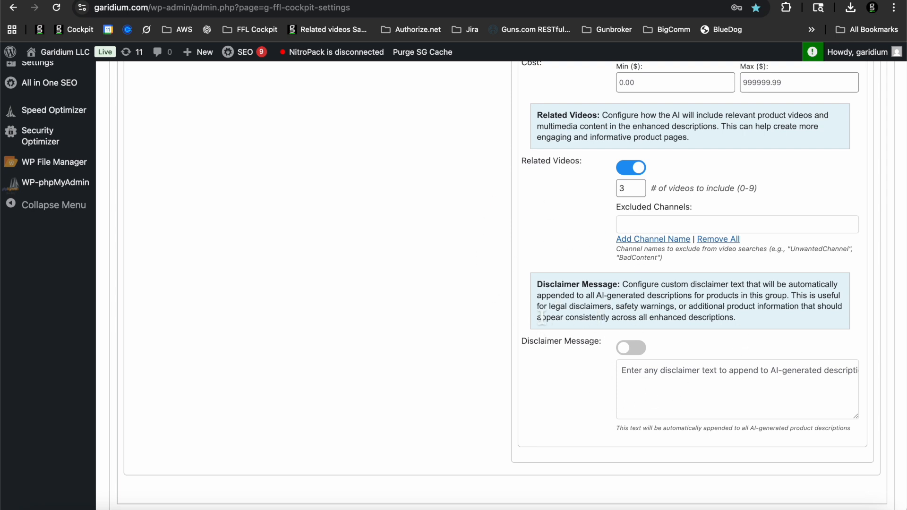
scroll(542, 317, up, 10)
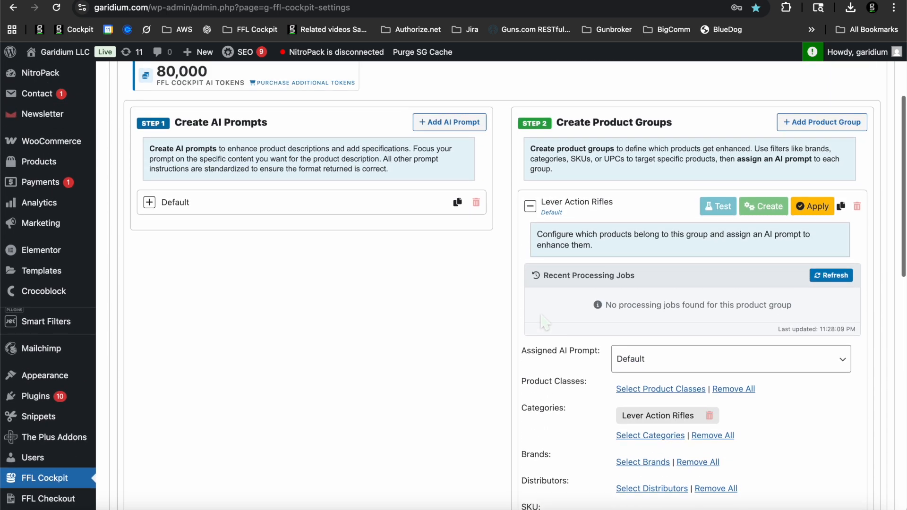
scroll(545, 323, up, 2)
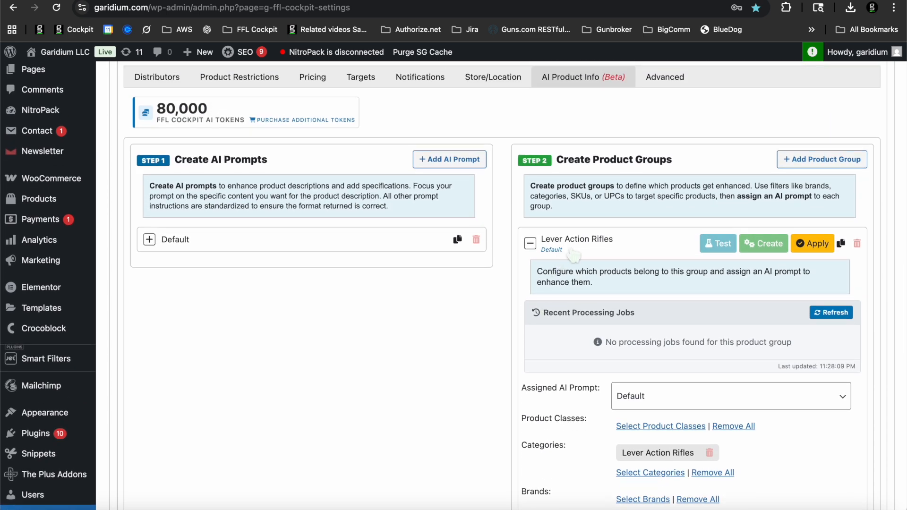
click(616, 248)
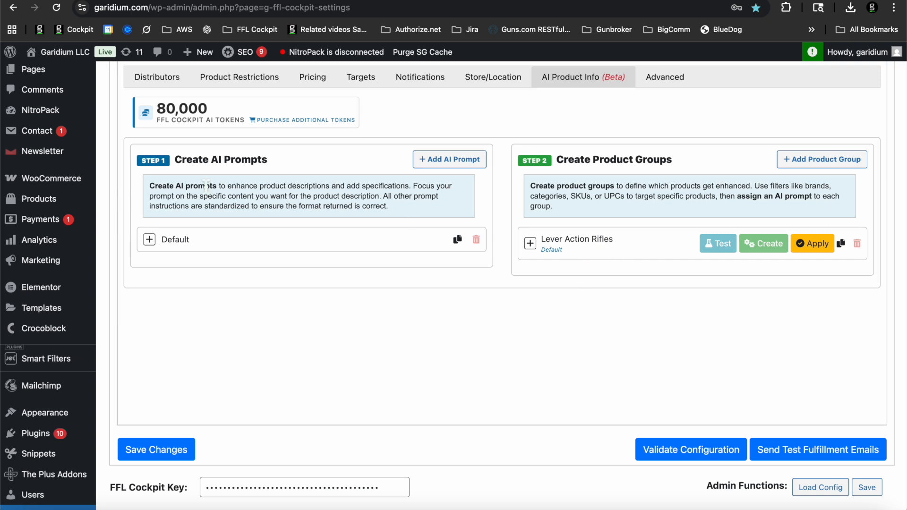
click(175, 451)
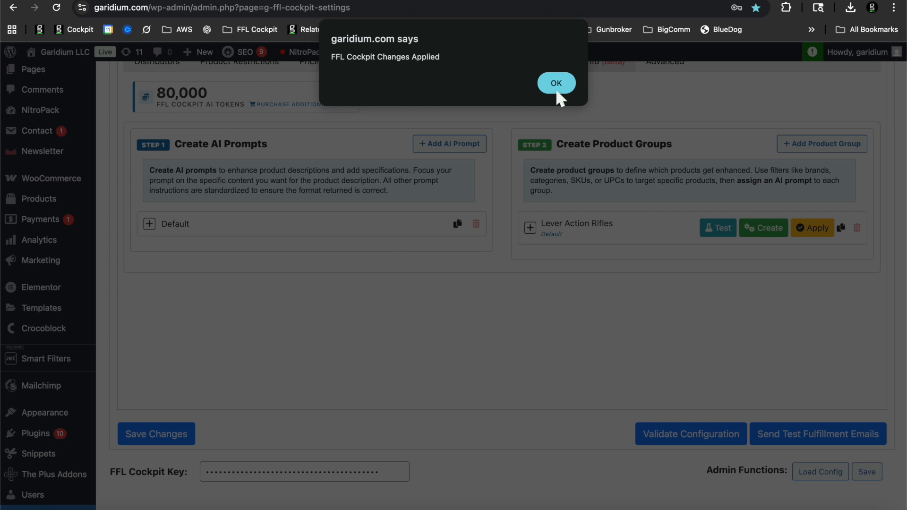
click(556, 88)
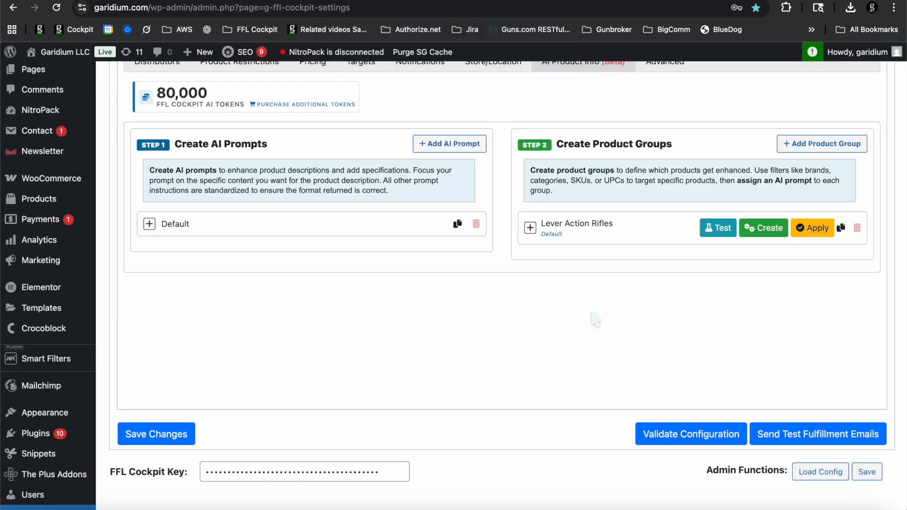
Step: Start the first test run for the Lever Action Rifles product group
scroll(594, 318, up, 1)
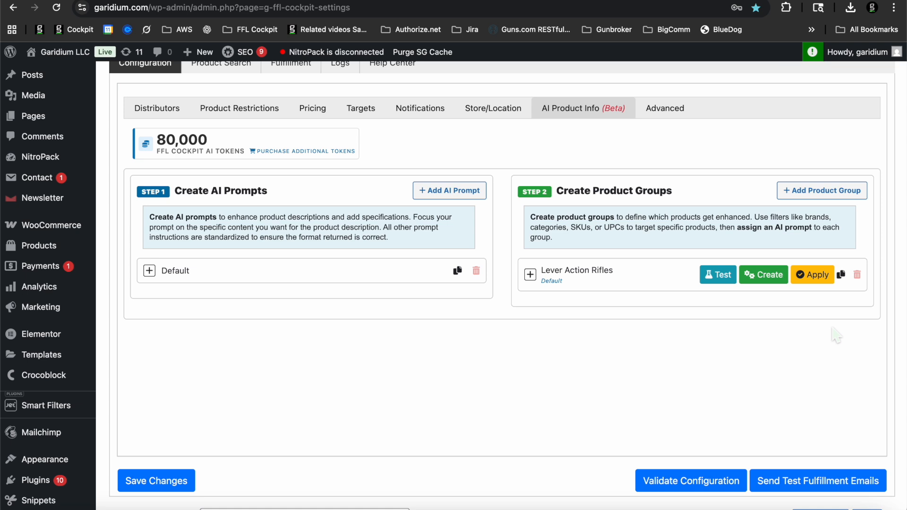
click(717, 275)
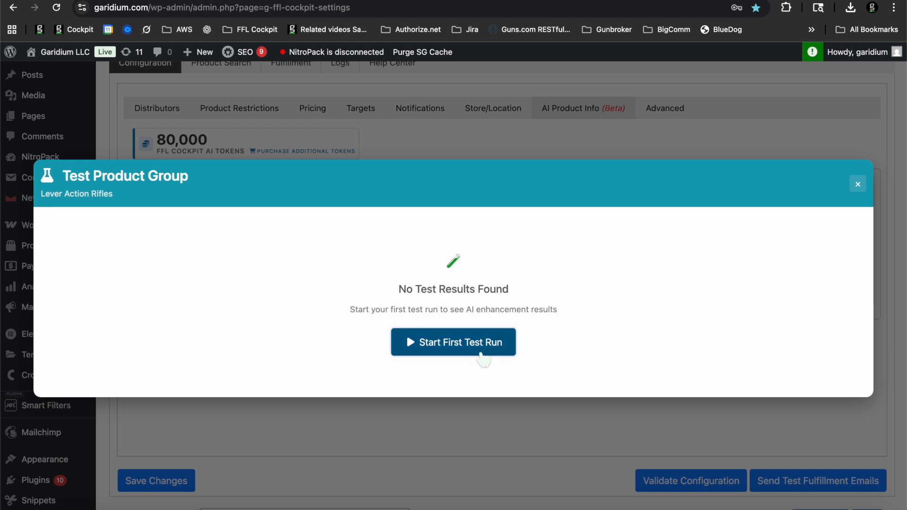
click(479, 352)
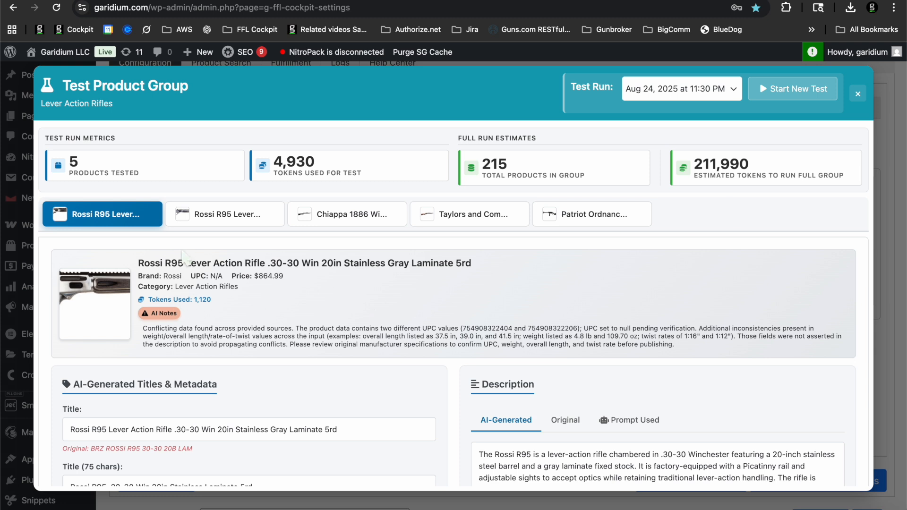
Step: Look through the test results of each tested product, then examine the AI Notes of the first Rossi R95
click(222, 226)
click(316, 226)
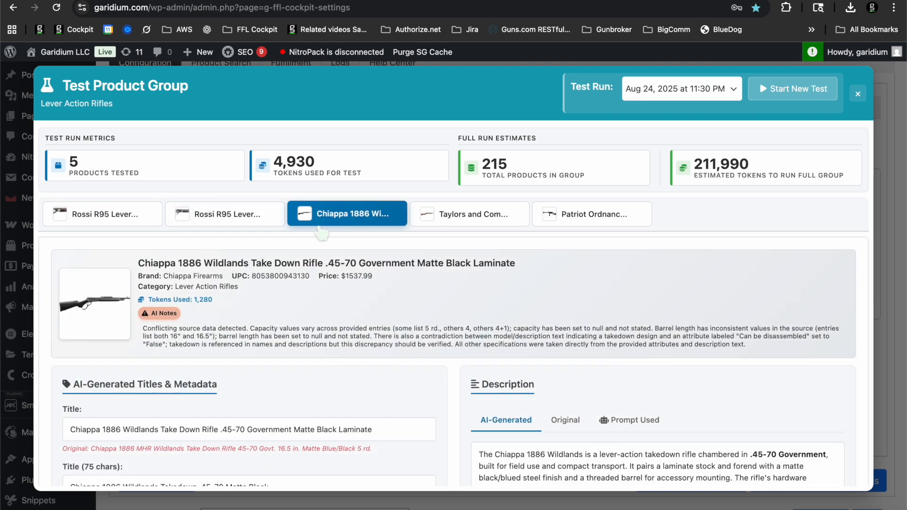
click(456, 222)
click(592, 218)
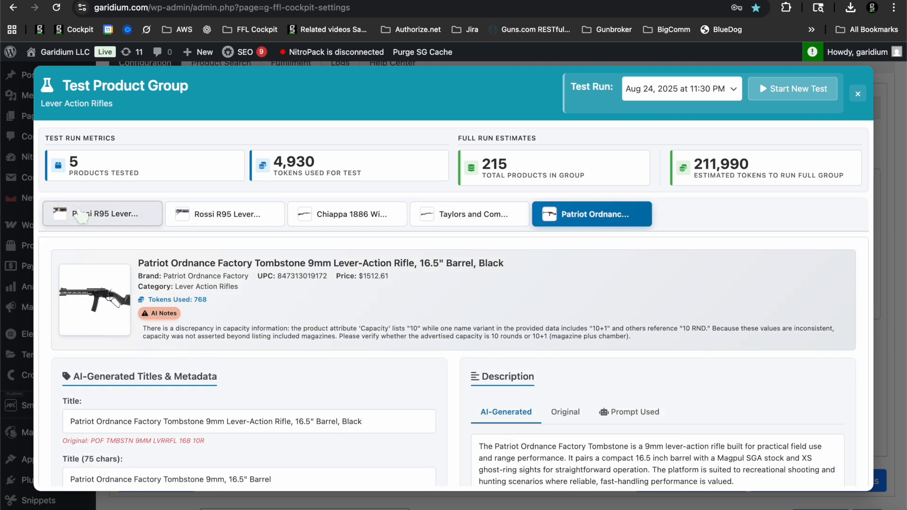
click(79, 218)
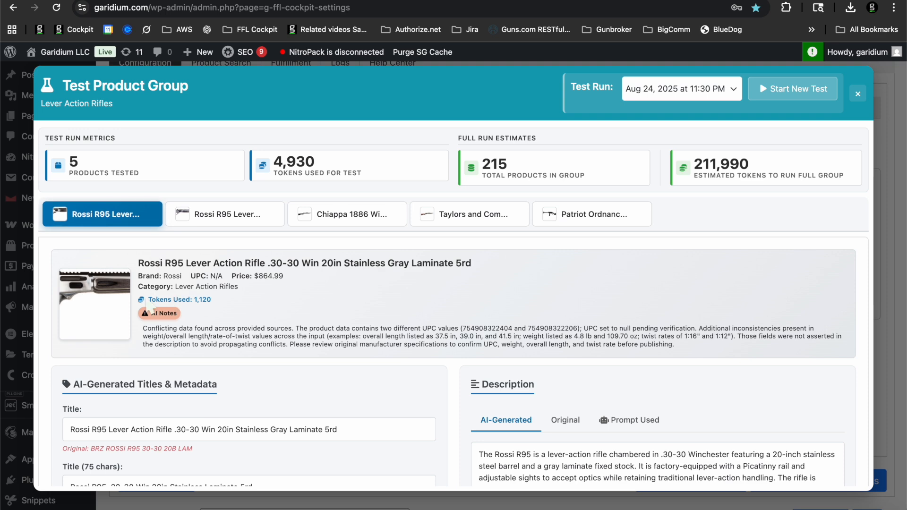
scroll(216, 318, down, 2)
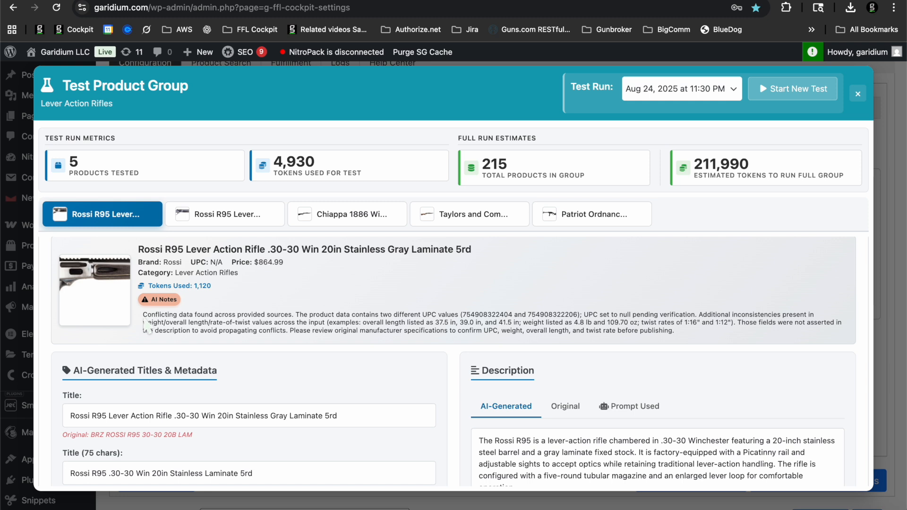
drag(143, 315, 146, 348)
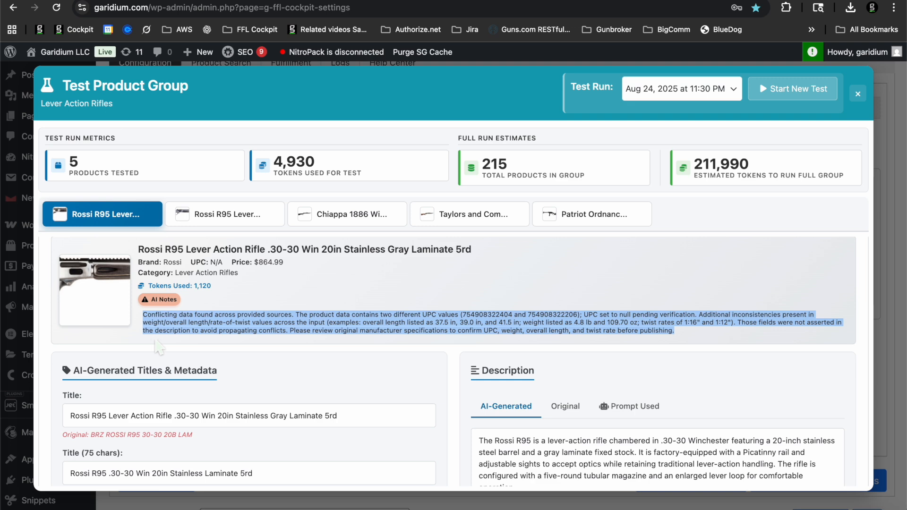
click(168, 321)
Step: Compare the first Rossi R95's AI-generated title with its original title and review the other generated metadata
scroll(204, 375, down, 2)
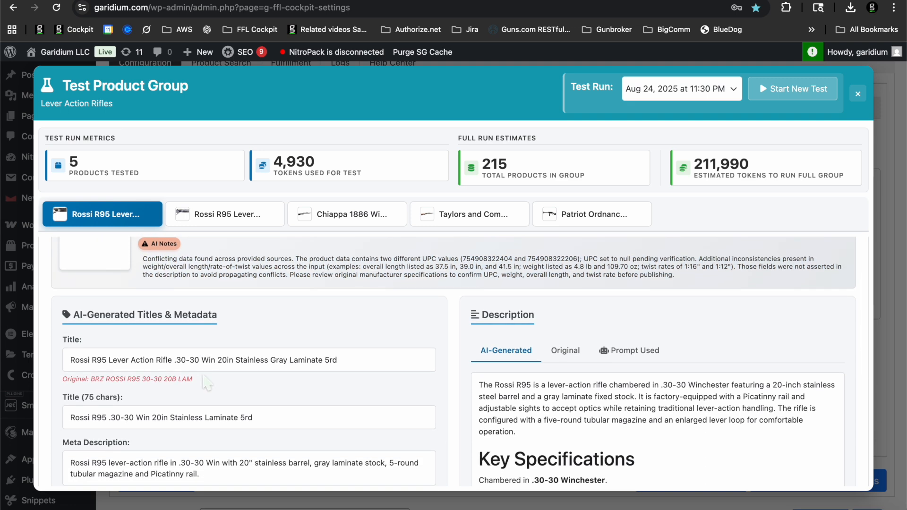
scroll(207, 383, up, 3)
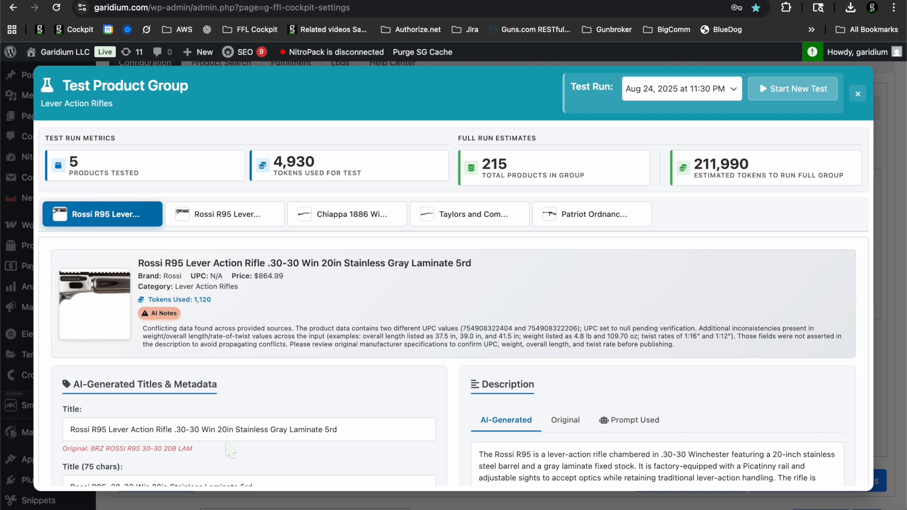
scroll(222, 428, down, 2)
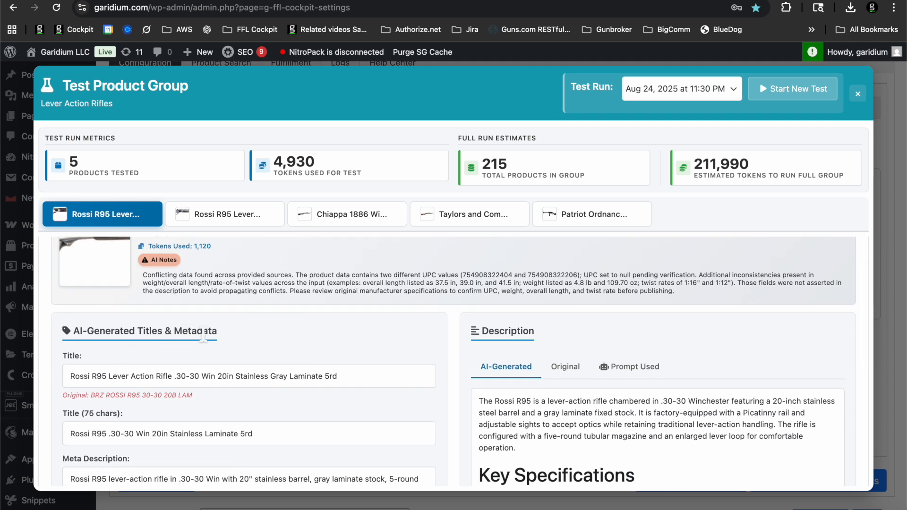
scroll(229, 345, down, 3)
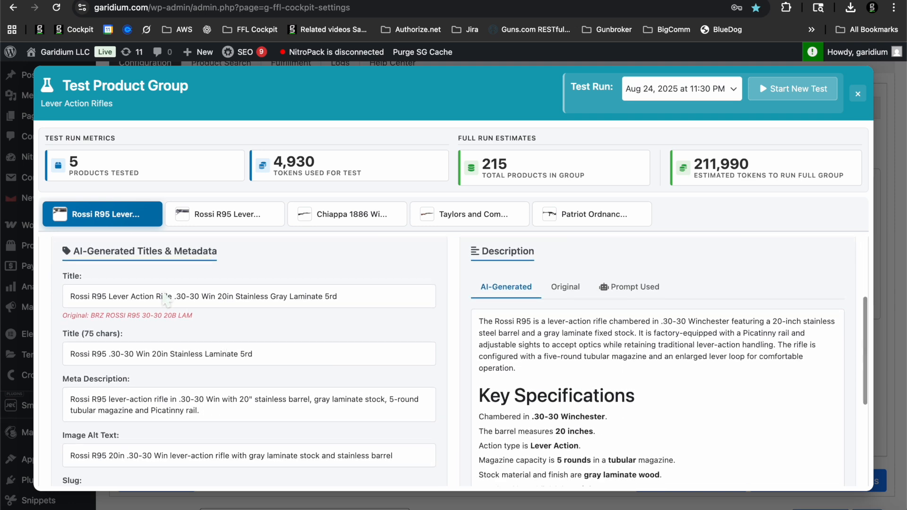
drag(107, 297, 326, 298)
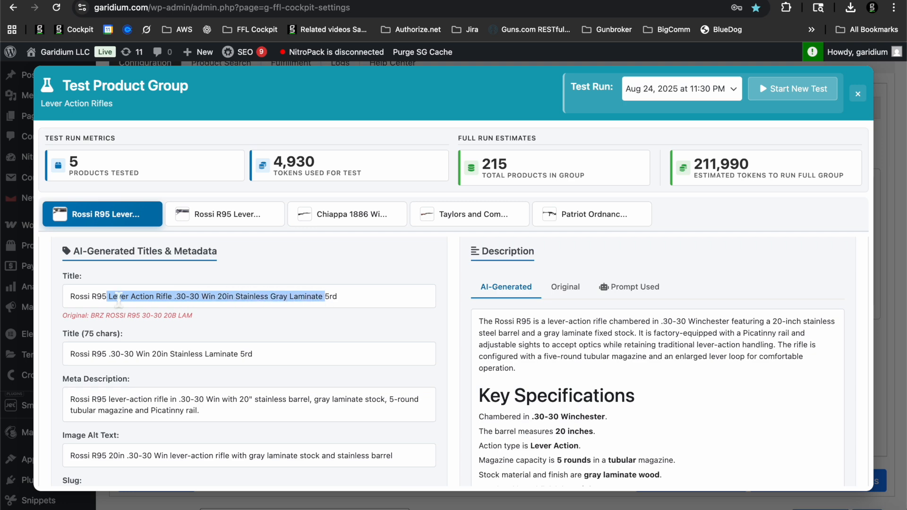
drag(91, 316, 193, 317)
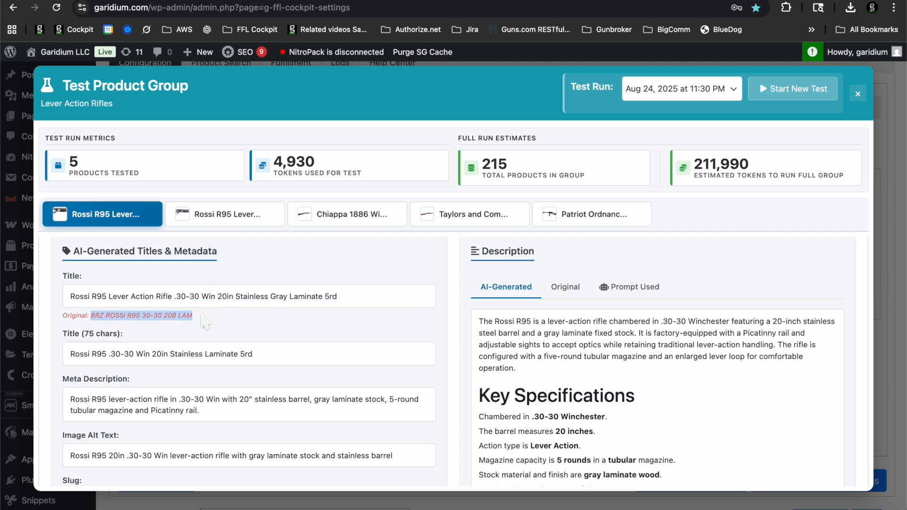
scroll(205, 323, down, 3)
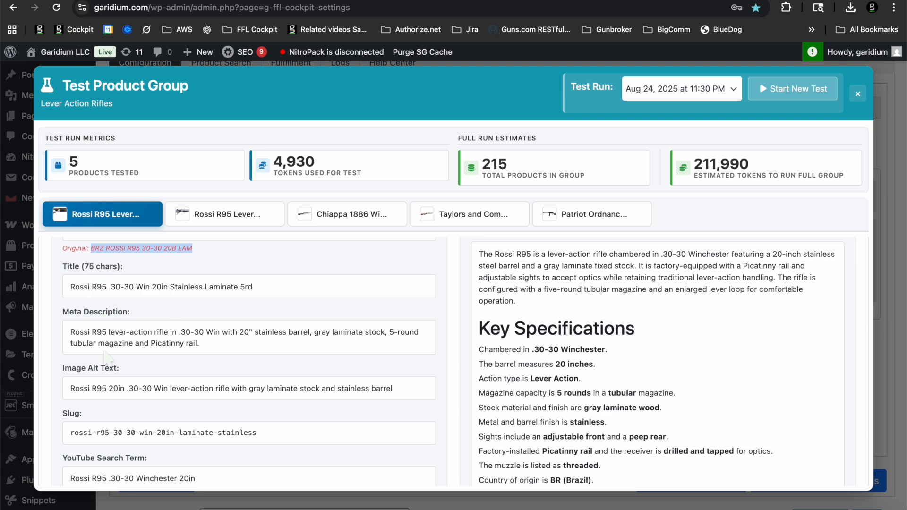
scroll(107, 357, down, 2)
scroll(105, 354, up, 2)
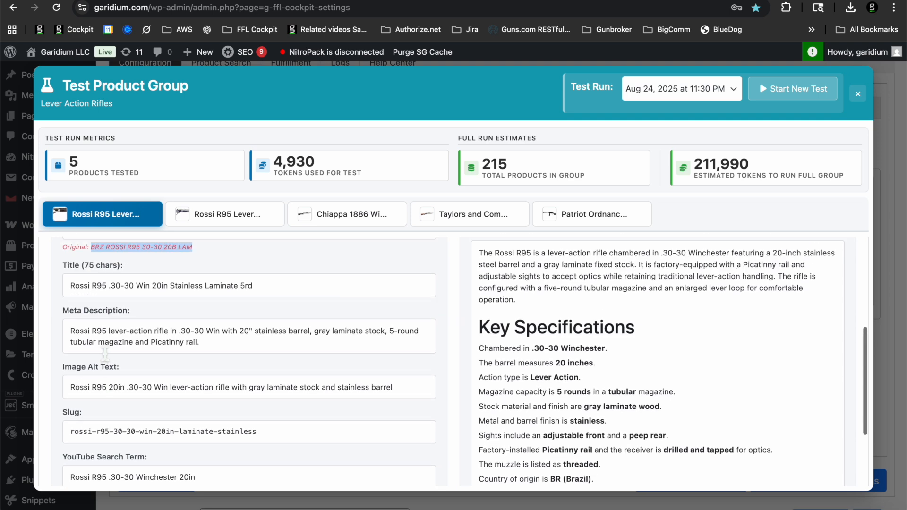
scroll(104, 354, up, 1)
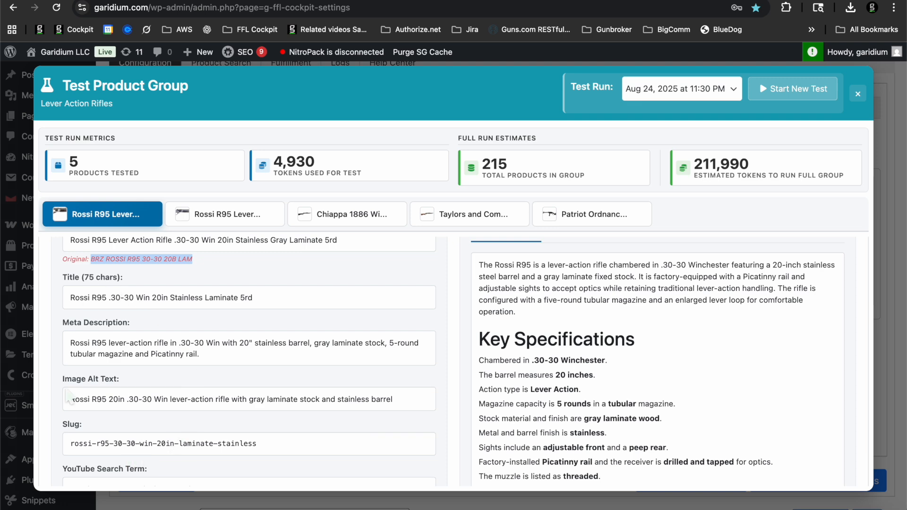
Step: Review the first Rossi R95's AI-generated meta description, image alt text, slug and YouTube search term
scroll(70, 398, down, 3)
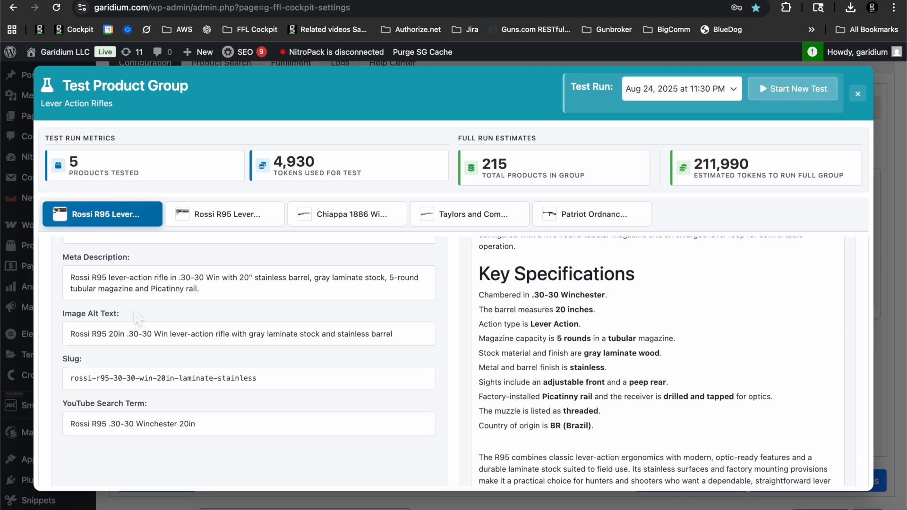
scroll(137, 319, up, 3)
scroll(135, 314, down, 4)
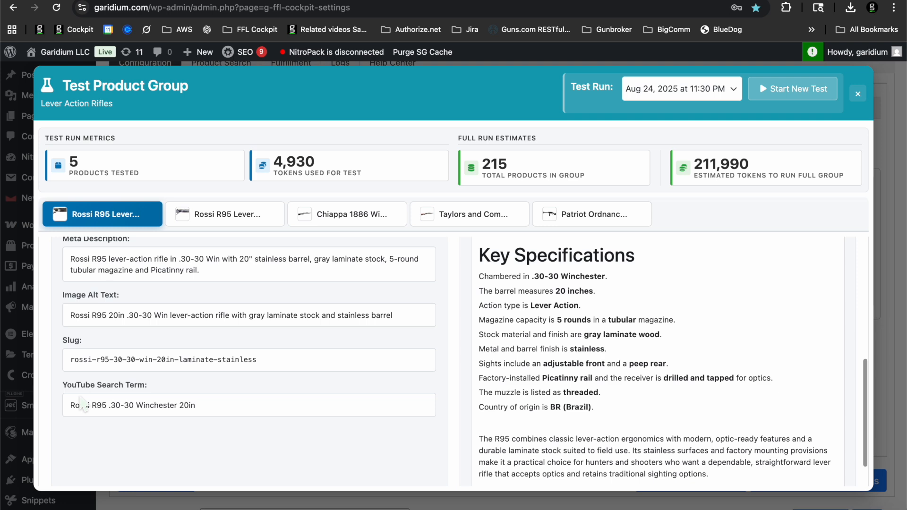
drag(214, 412, 58, 415)
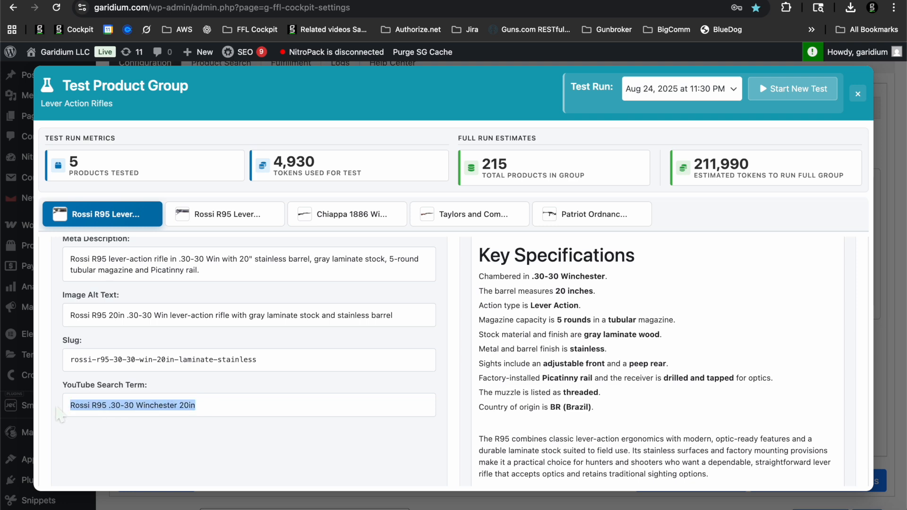
scroll(169, 411, up, 3)
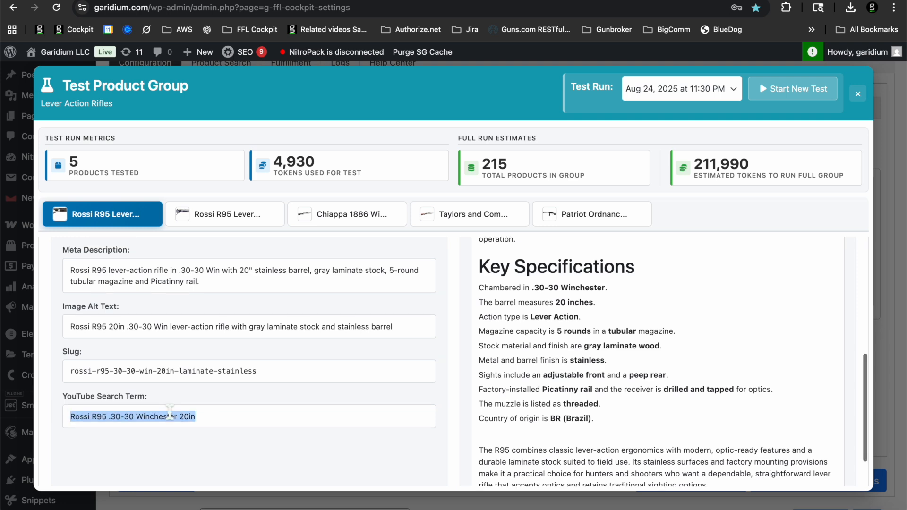
scroll(173, 418, down, 2)
scroll(175, 418, up, 5)
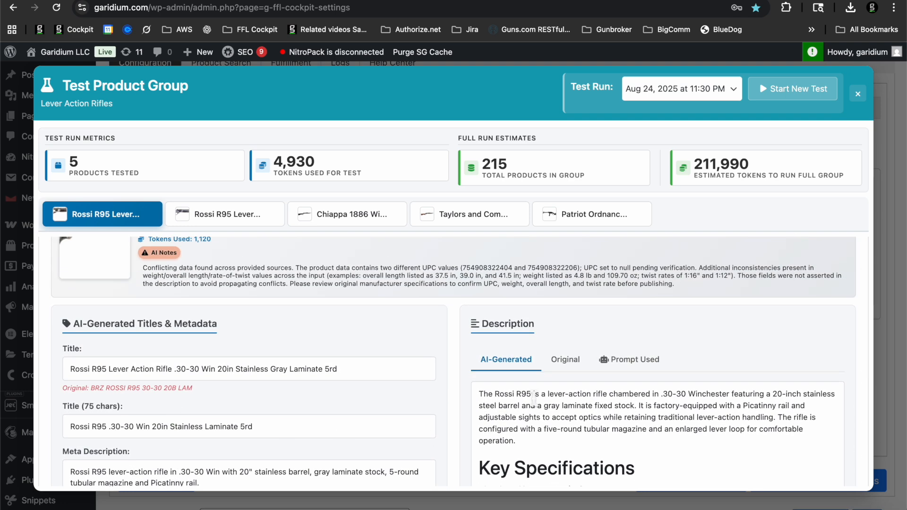
Step: Read the first Rossi R95's AI-generated description, including its introduction, key specifications and closing paragraph
scroll(458, 346, down, 1)
scroll(458, 346, down, 2)
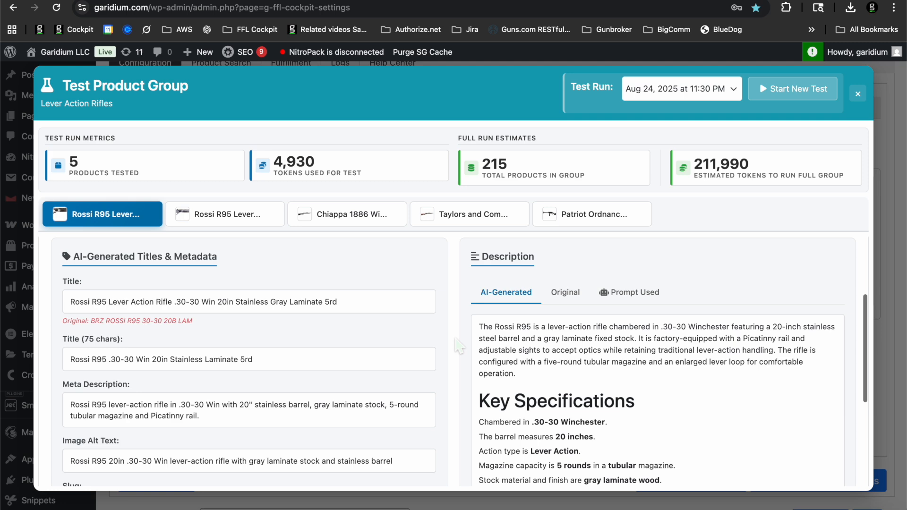
scroll(555, 378, down, 3)
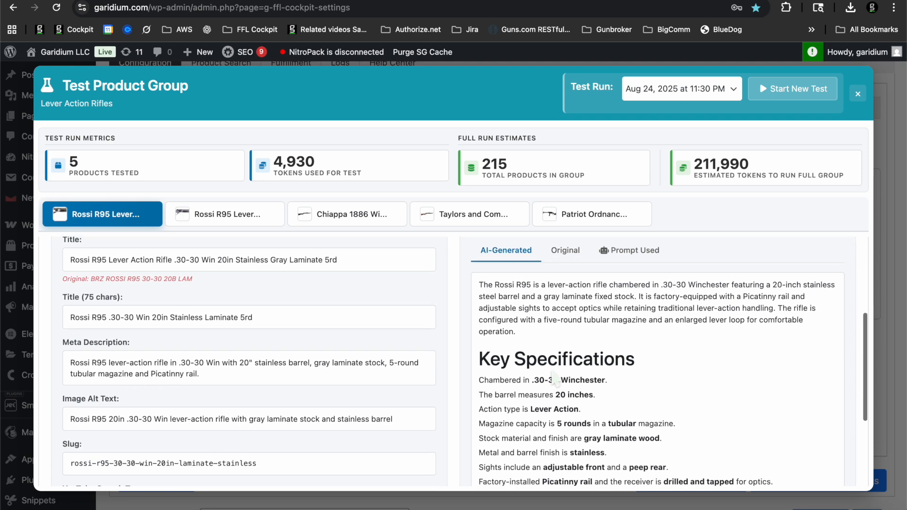
scroll(494, 293, up, 1)
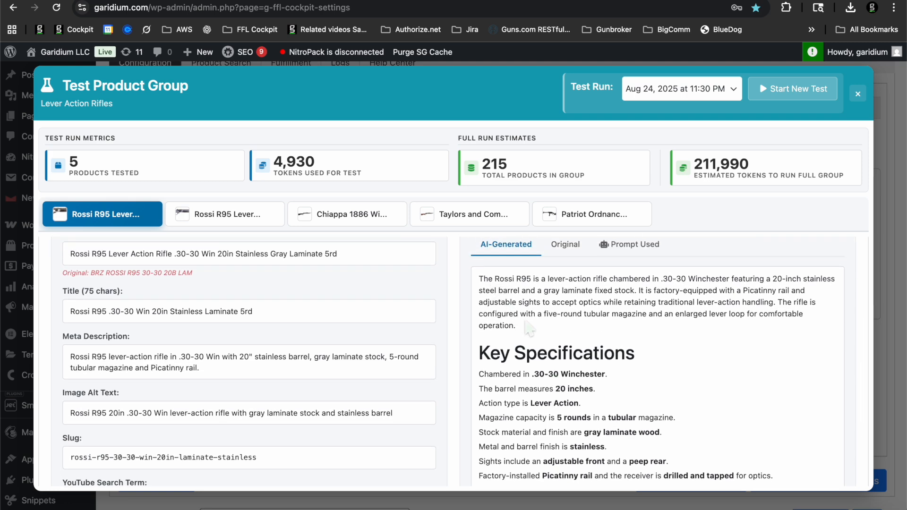
scroll(494, 293, down, 5)
scroll(526, 324, down, 2)
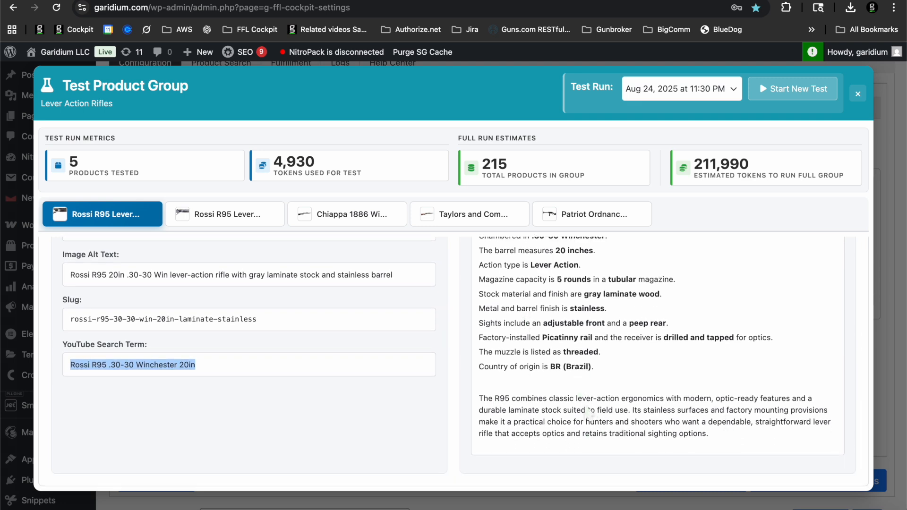
scroll(589, 411, up, 6)
scroll(587, 411, up, 3)
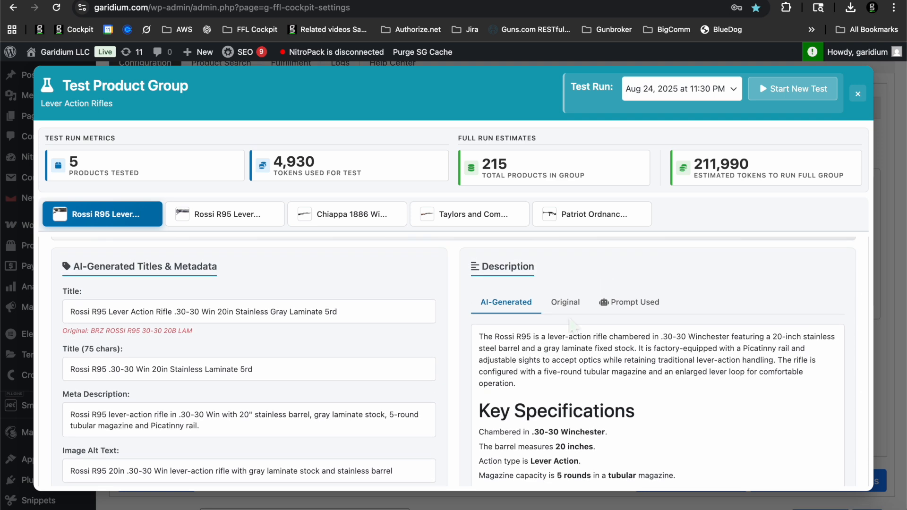
Step: Look through all the original descriptions supplied for the first Rossi R95
click(565, 302)
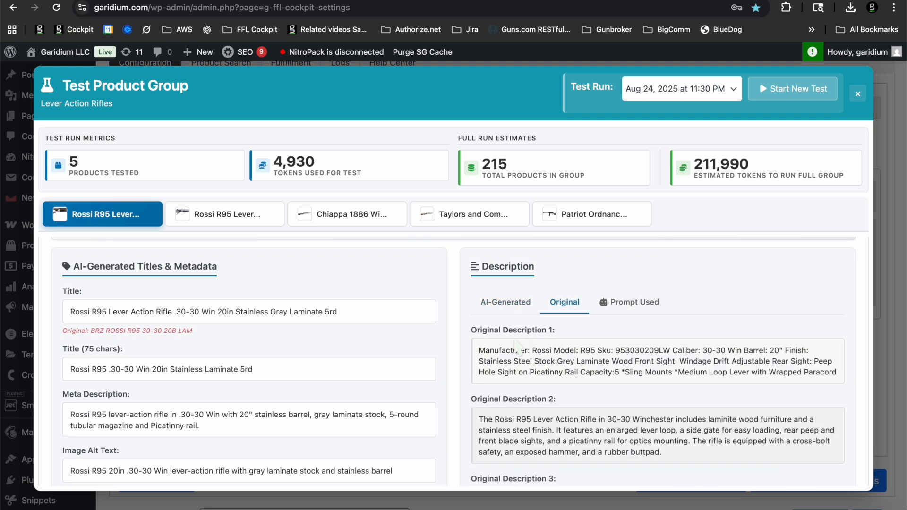
scroll(516, 348, down, 10)
scroll(516, 341, down, 8)
scroll(515, 341, down, 6)
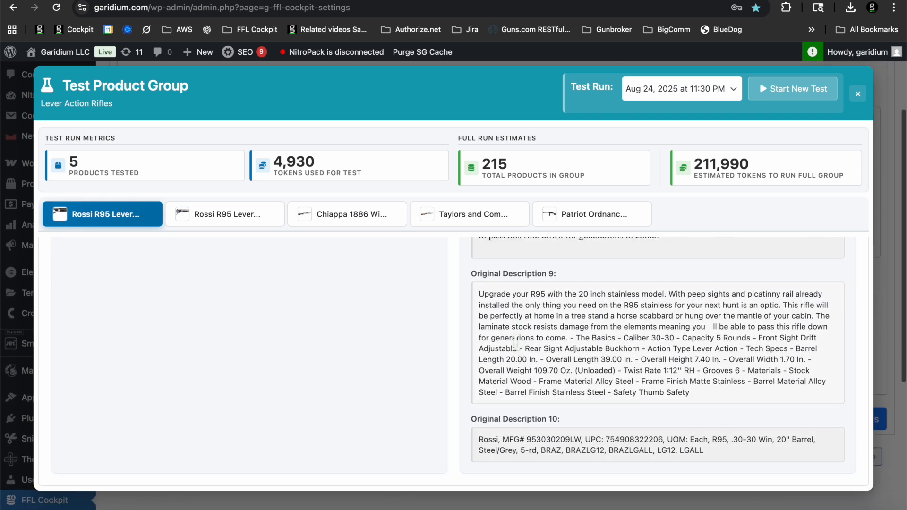
scroll(515, 341, up, 15)
scroll(516, 341, up, 10)
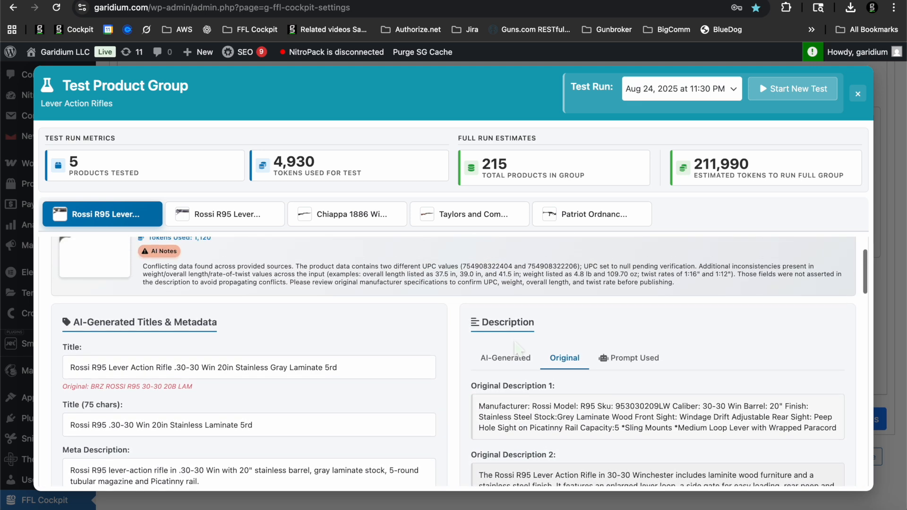
Step: Return to the first Rossi R95's AI-generated description, then inspect the name and content of the prompt used
click(508, 358)
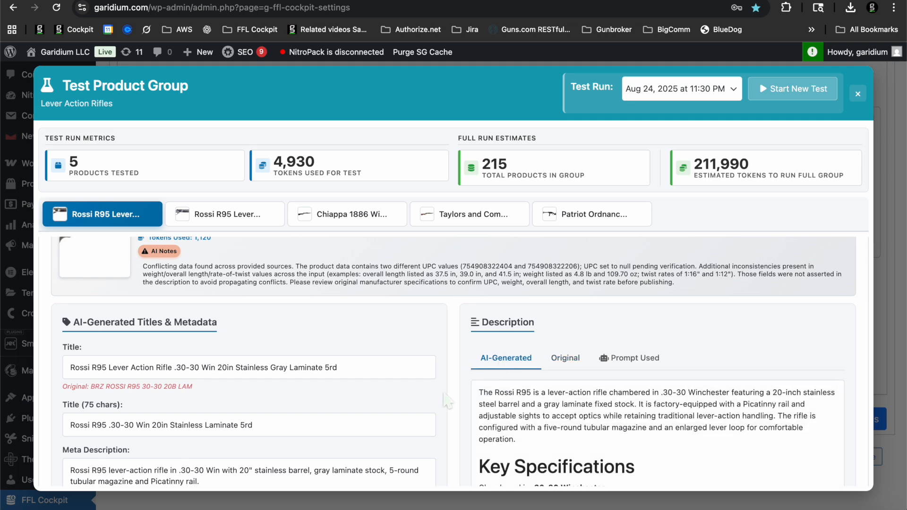
scroll(477, 411, down, 2)
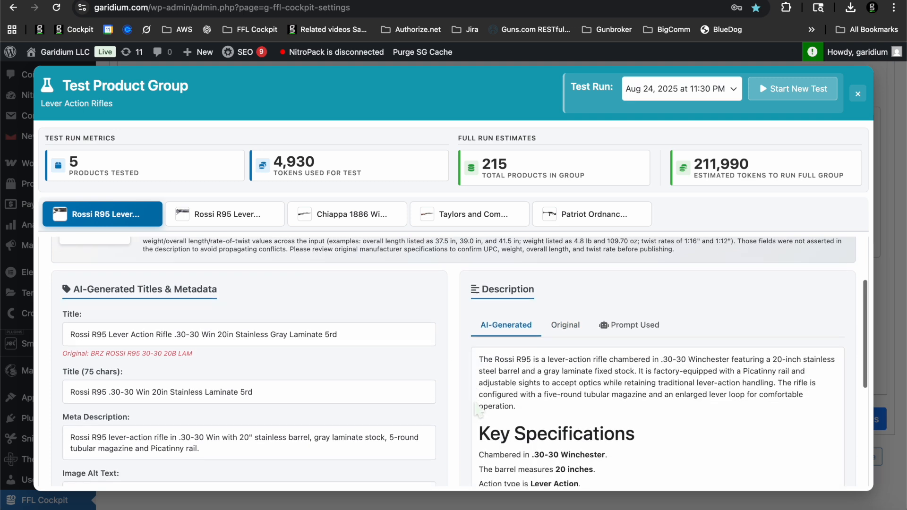
click(640, 332)
scroll(623, 306, down, 4)
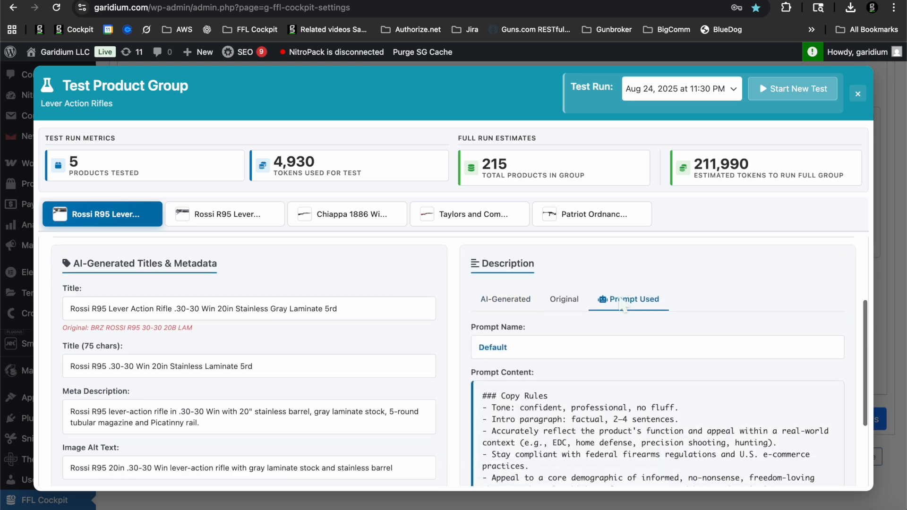
scroll(622, 306, up, 6)
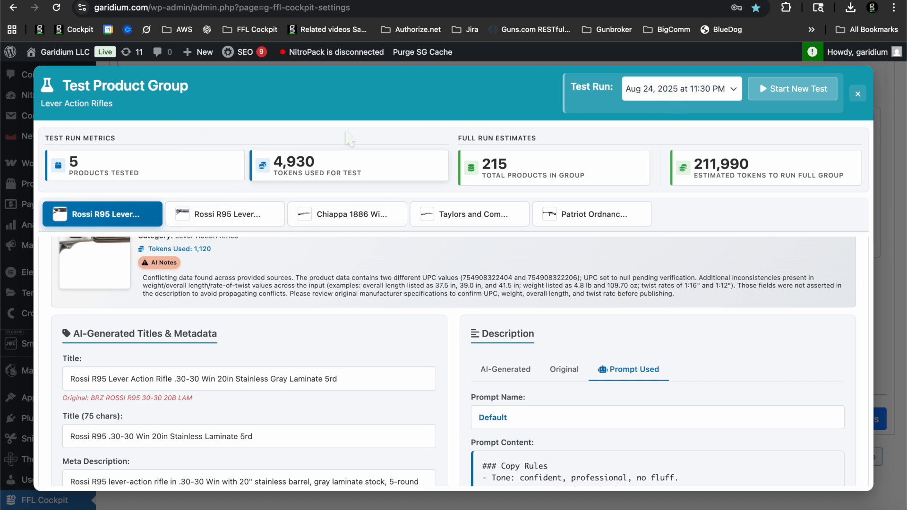
Step: Check the list of available test runs, then close the Lever Action Rifles test results
click(670, 97)
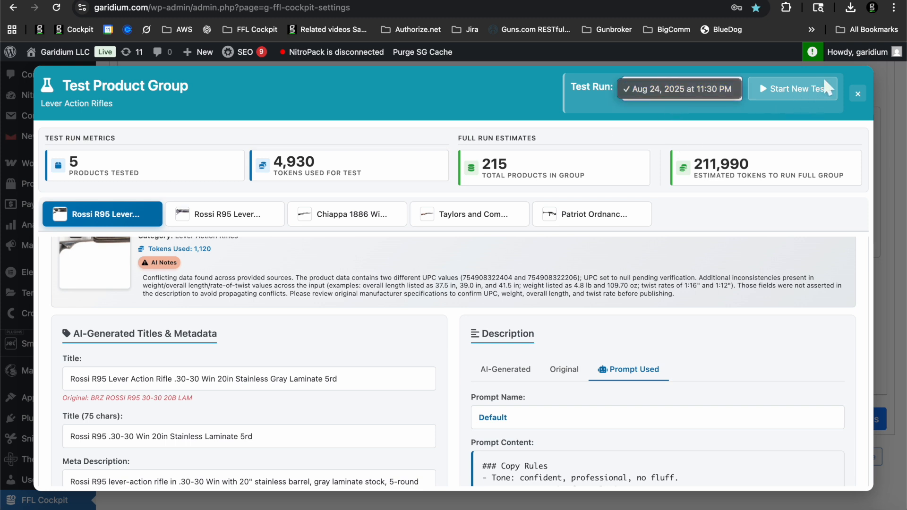
click(858, 95)
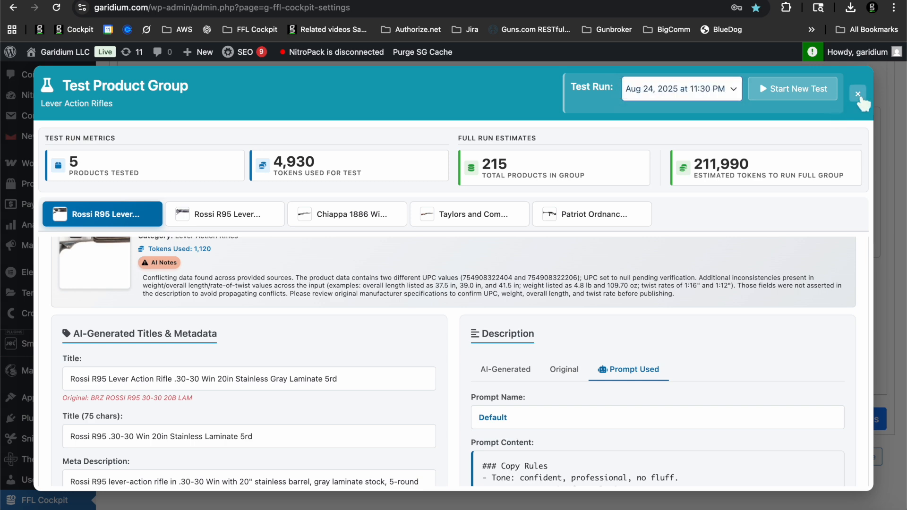
click(858, 95)
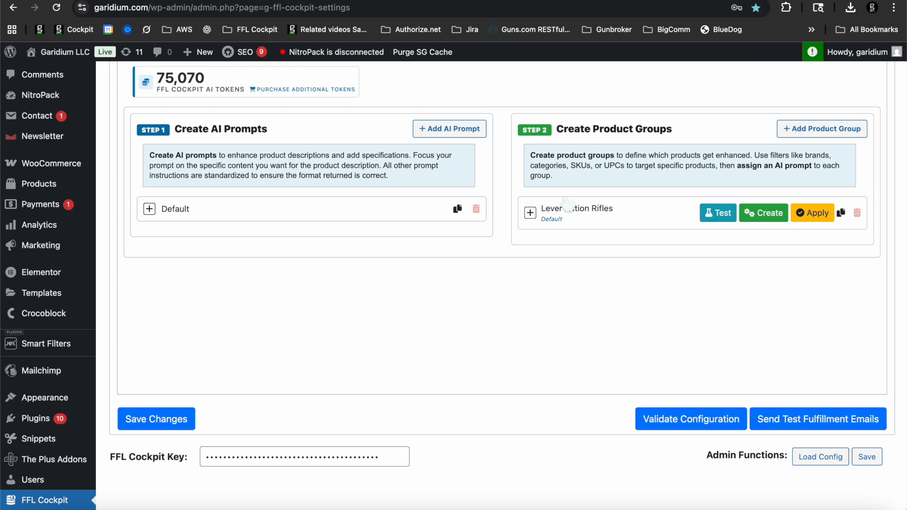
Step: Check the Create processing estimates for Lever Action Rifles without starting a job, then view the group's recent processing jobs and collapse it
click(768, 214)
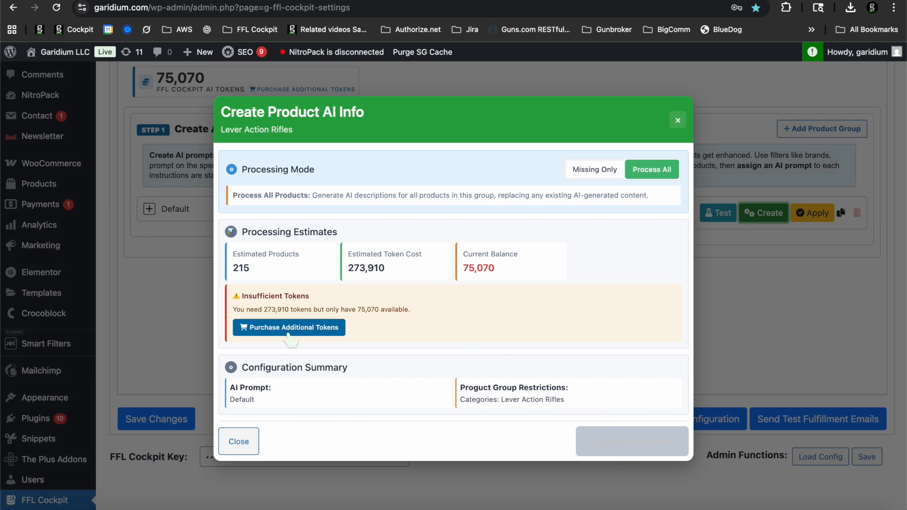
click(243, 442)
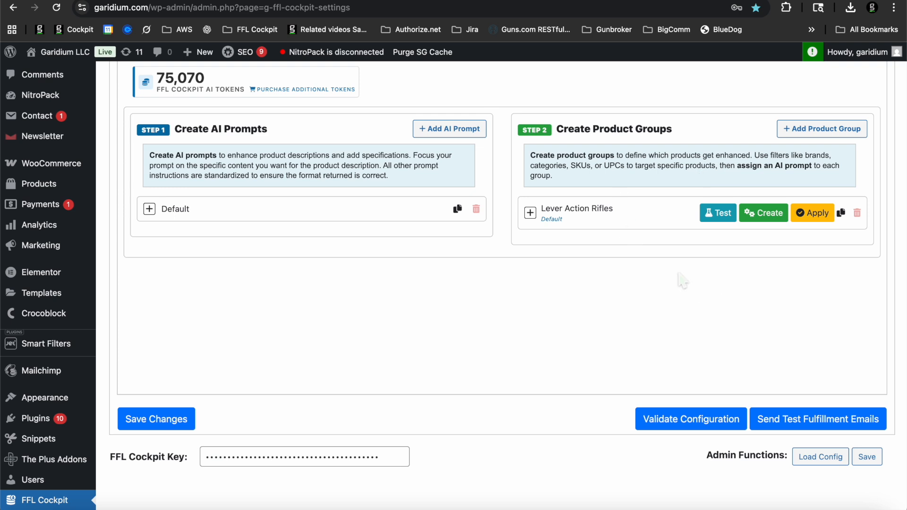
click(589, 225)
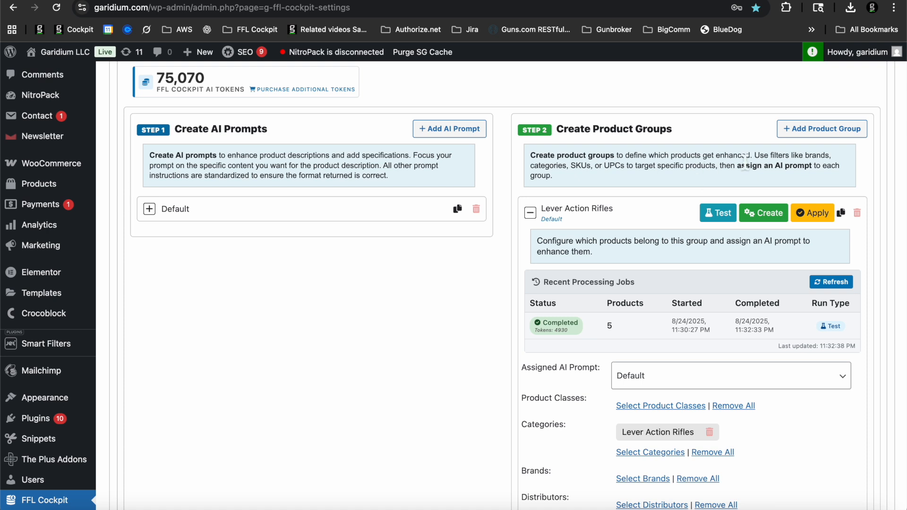
click(611, 221)
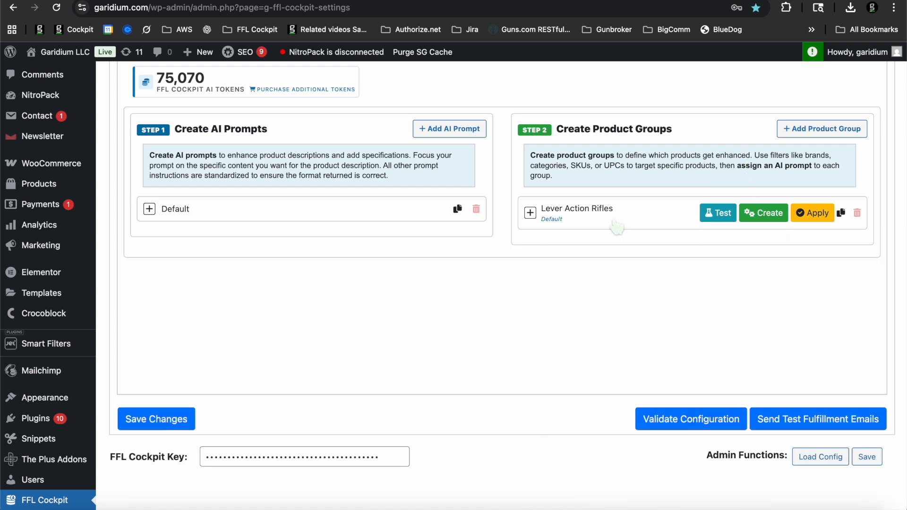
Step: Start reviewing the AI changes to apply to Lever Action Rifles, acknowledge the notice, and open the Rossi R95 357 Mag
click(813, 212)
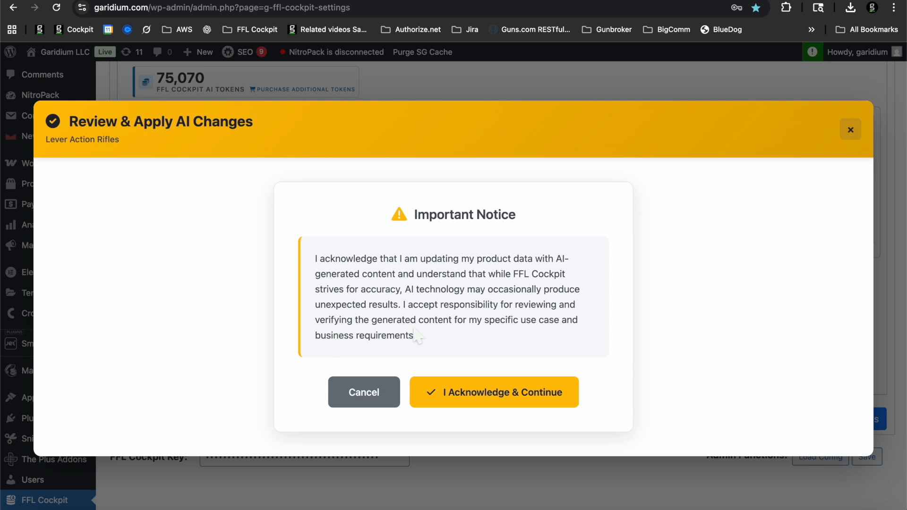
click(482, 397)
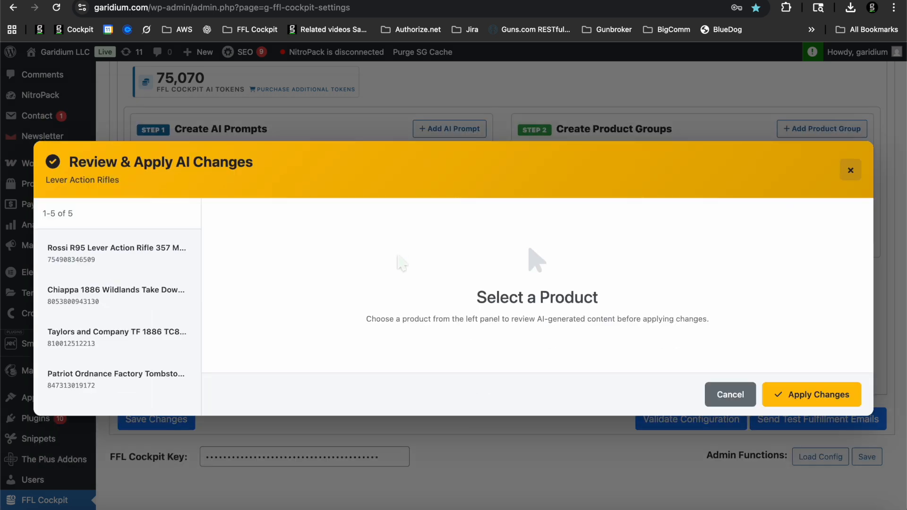
click(109, 271)
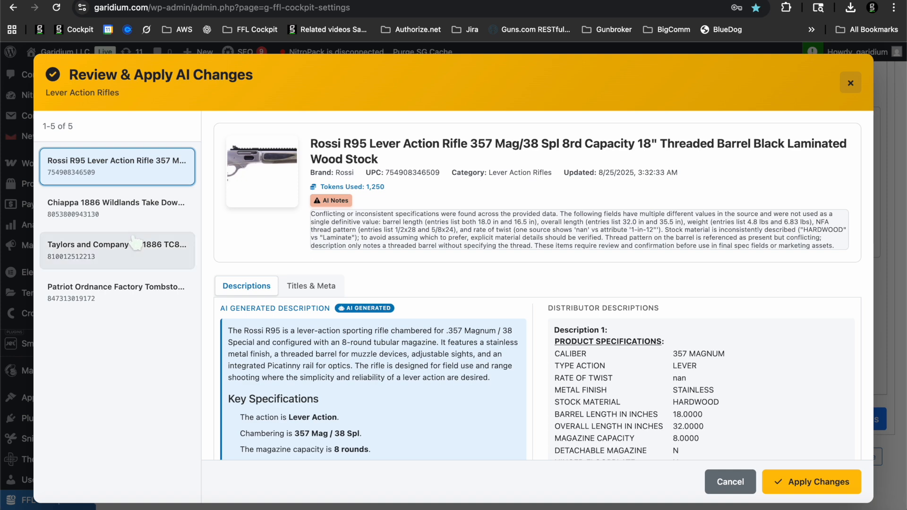
Step: Look through the other products' AI changes and compare the Taylors and Company TF 1886's AI-generated description with its distributor description
key(Down)
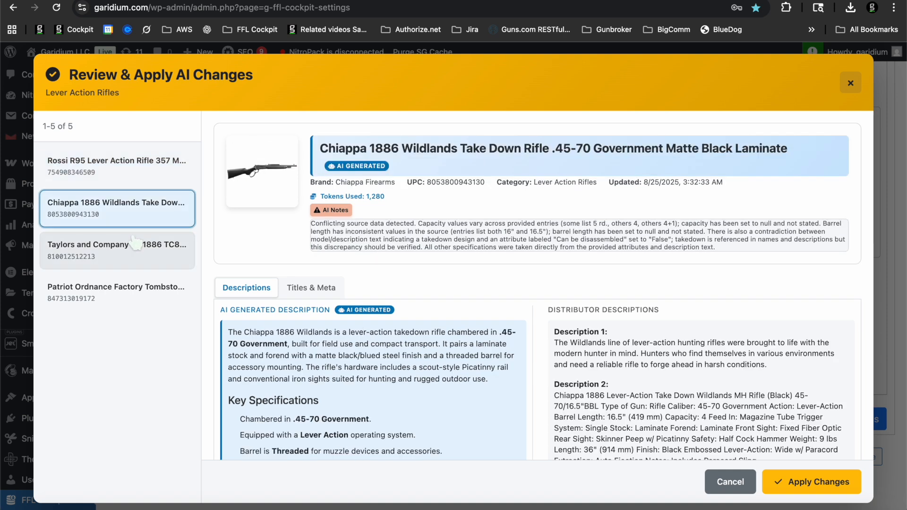
key(Down)
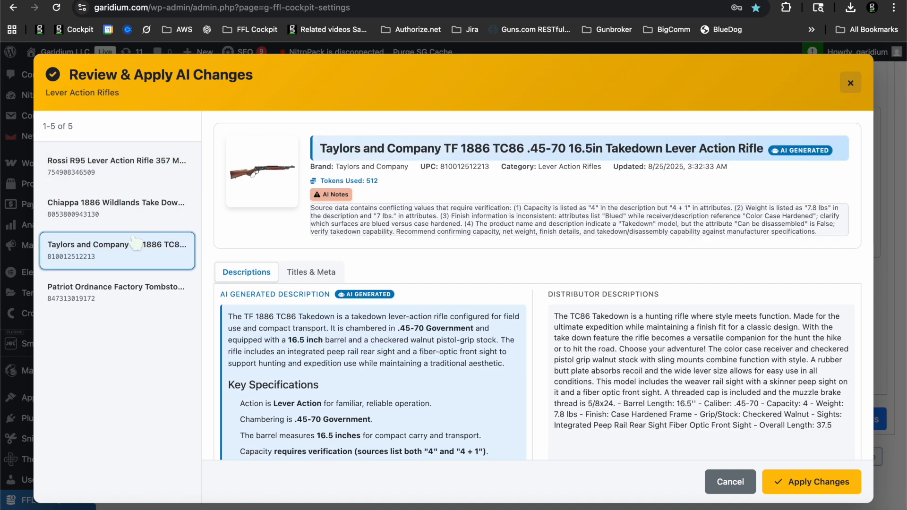
key(Down)
key(Up)
scroll(303, 324, down, 5)
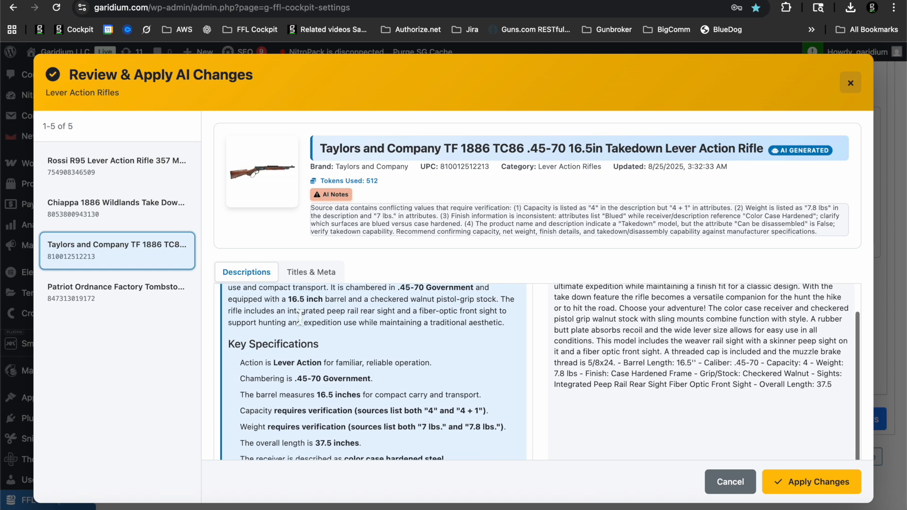
scroll(302, 324, up, 2)
scroll(302, 324, up, 2)
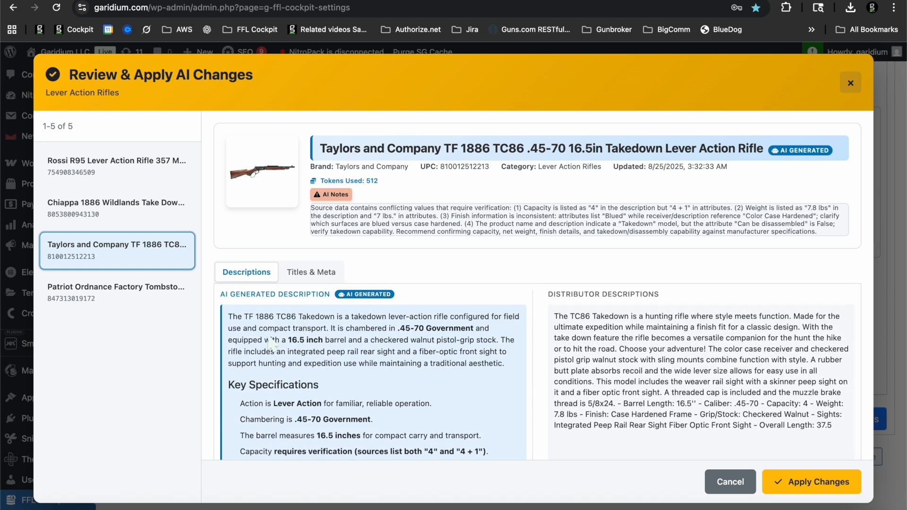
Step: Compare the Taylors and Company TF 1886's AI-generated titles and metadata with its current title, then return to its descriptions
click(311, 273)
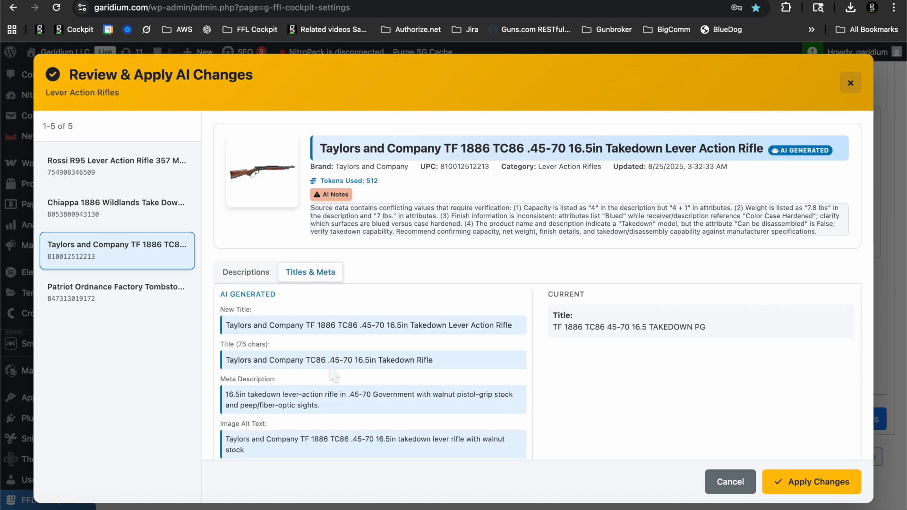
scroll(298, 326, down, 1)
click(264, 266)
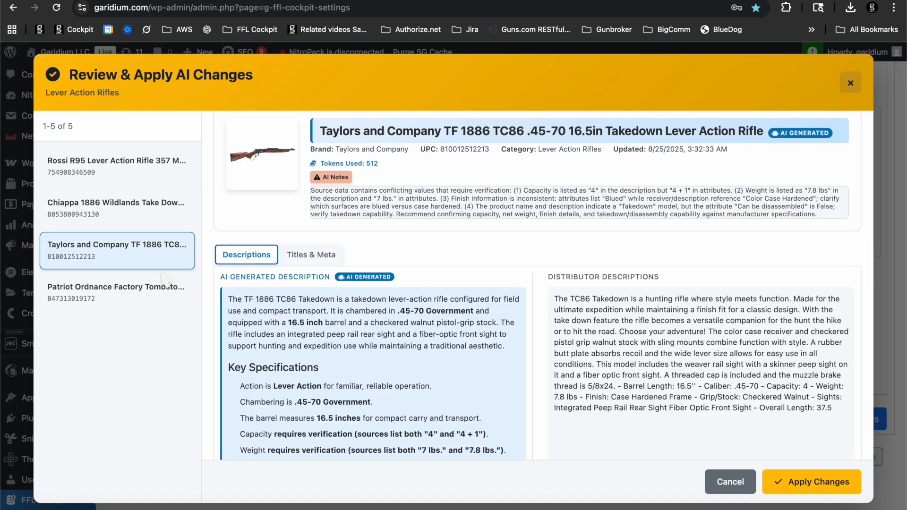
Step: Go back through the product list to the Rossi R95 357 Mag and apply the AI changes for Lever Action Rifles
click(158, 289)
key(Up)
key(Up)
key(Up)
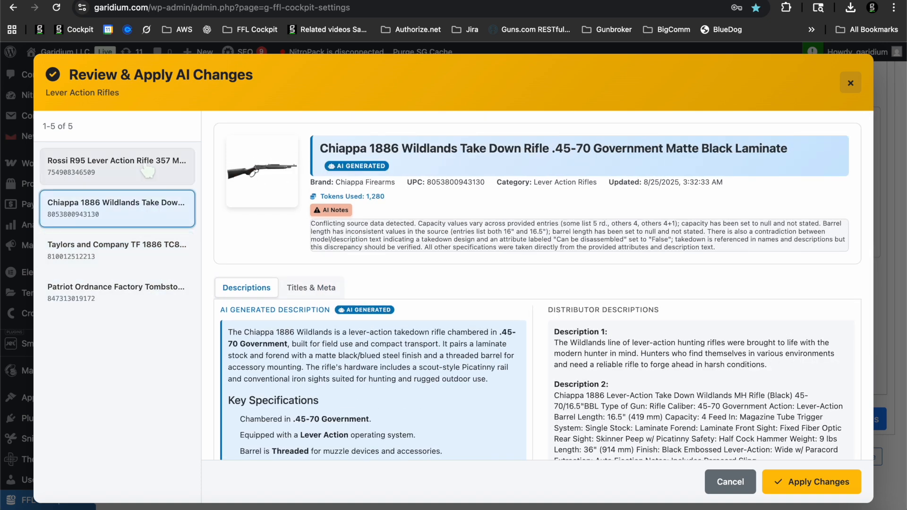
click(810, 489)
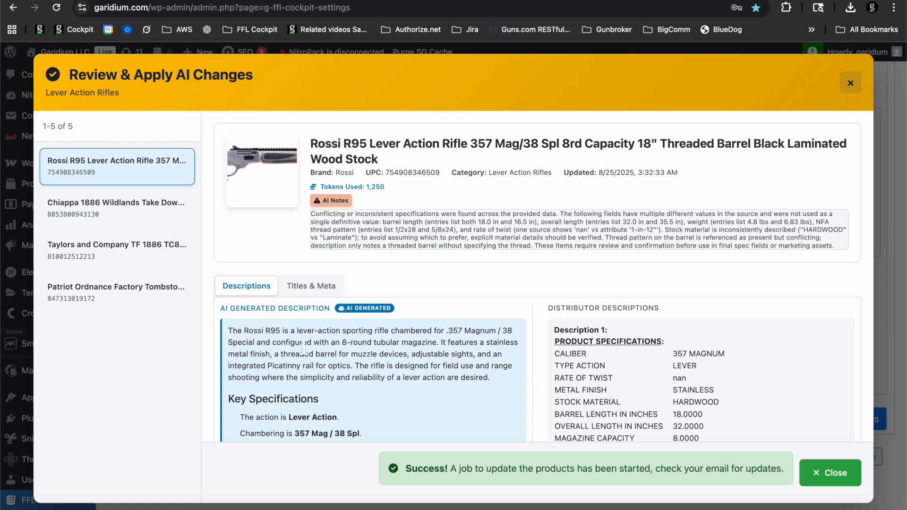
Step: Look through the AI-generated descriptions of the Rossi R95 357 Mag and the other listed rifles, and close the review
scroll(303, 348, down, 2)
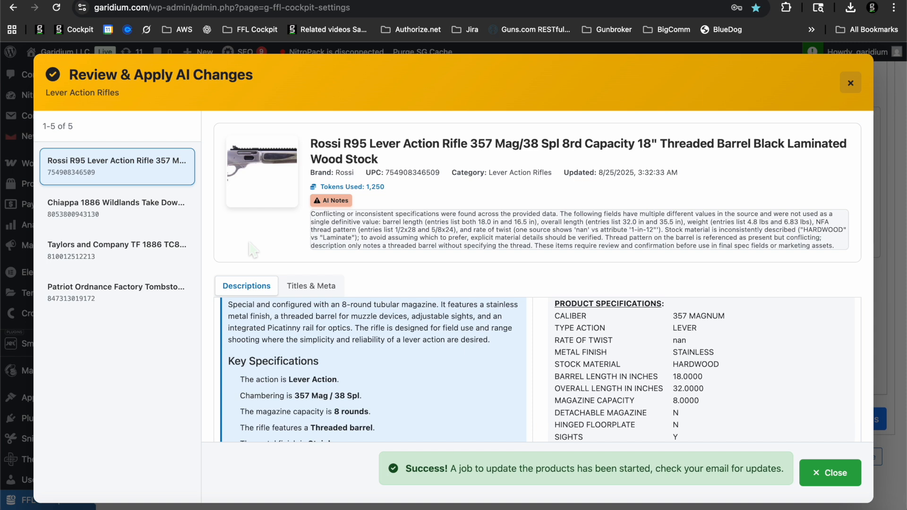
scroll(253, 250, down, 1)
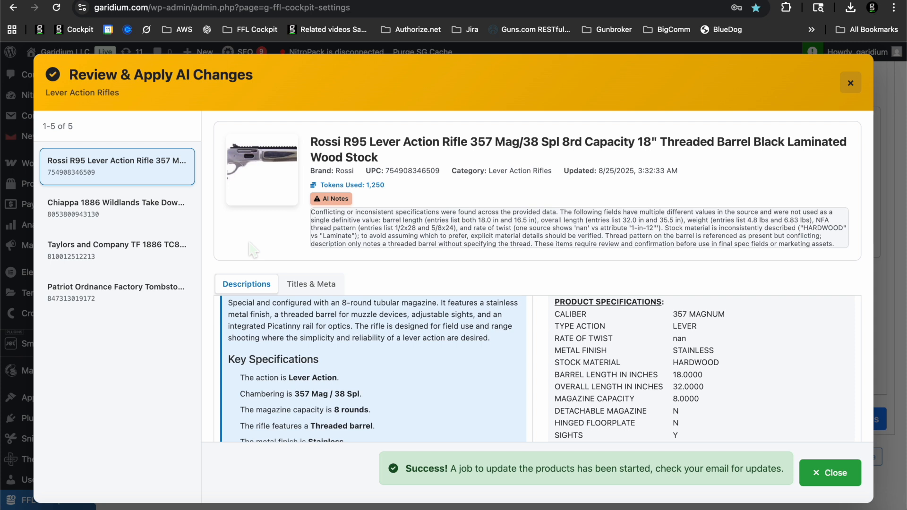
scroll(253, 250, up, 1)
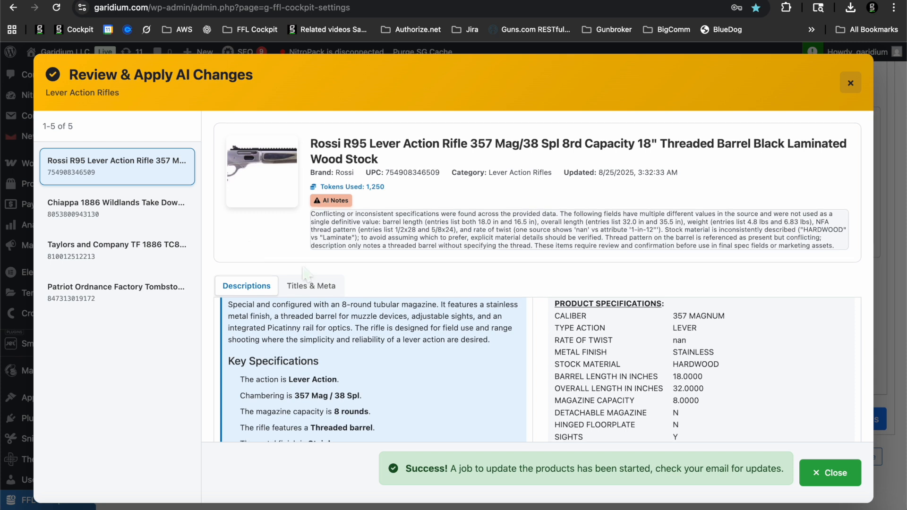
click(97, 211)
click(94, 255)
click(97, 290)
click(95, 256)
click(95, 215)
click(102, 165)
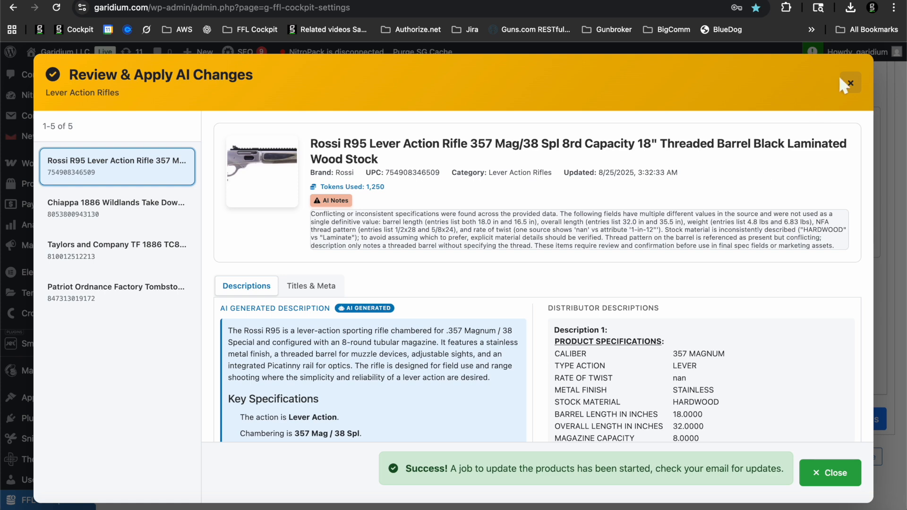
click(850, 84)
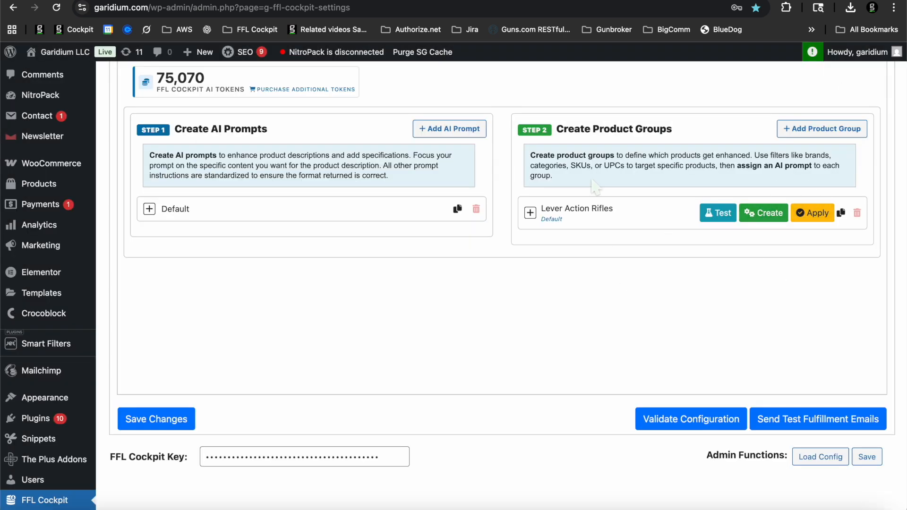
Step: Expand the Lever Action Rifles product group to examine its related videos and disclaimer settings, and collapse it again
click(574, 217)
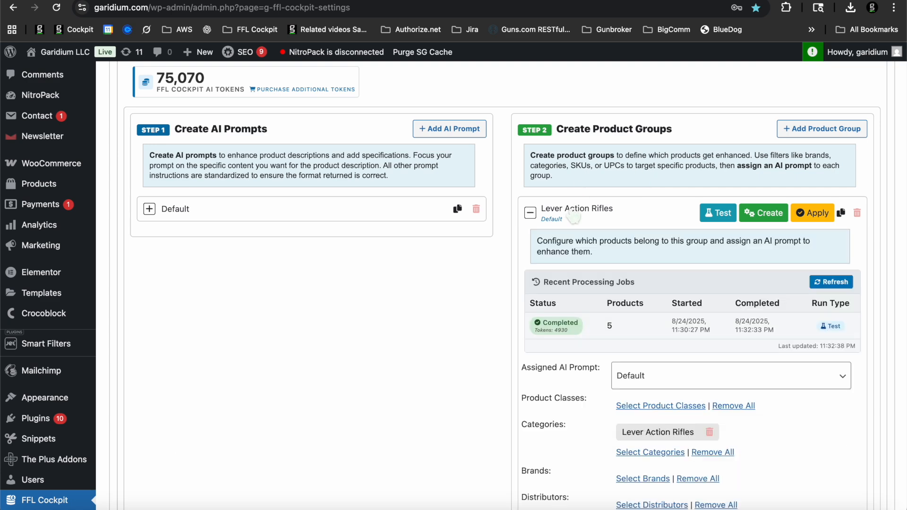
scroll(574, 217, down, 9)
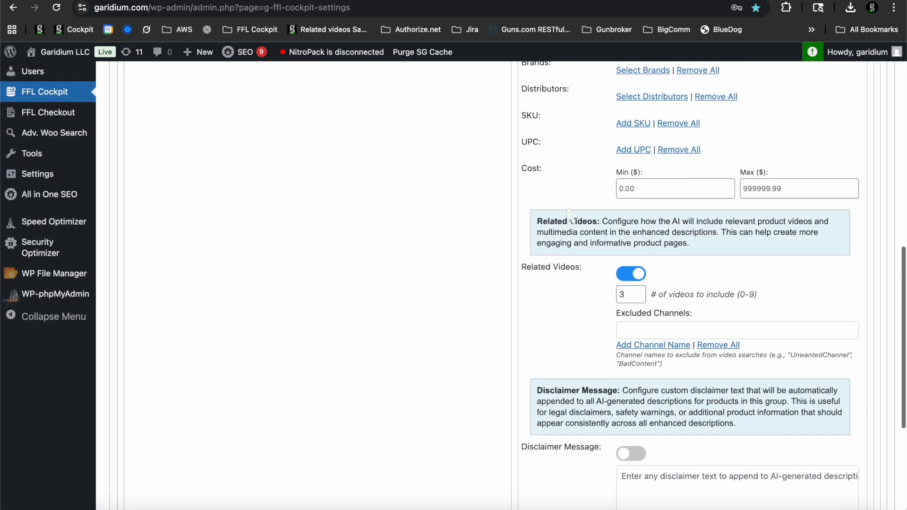
click(622, 297)
scroll(599, 345, down, 2)
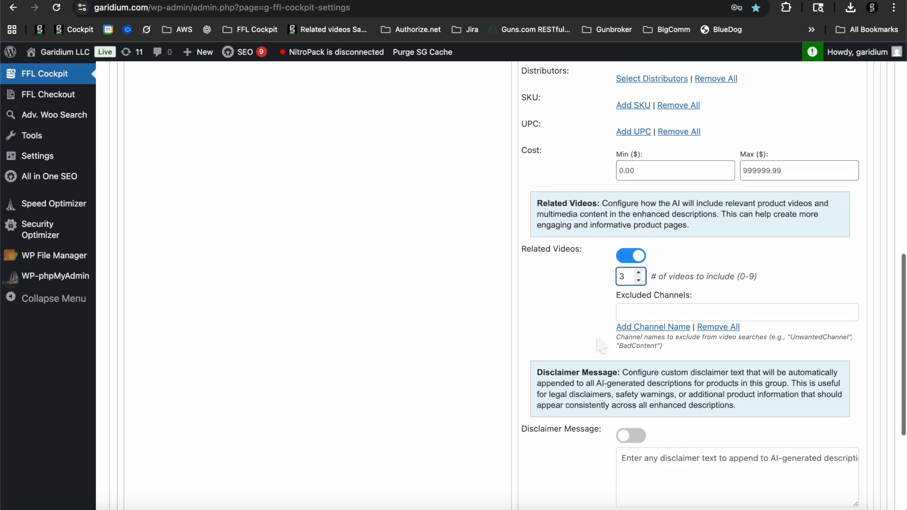
scroll(685, 350, up, 10)
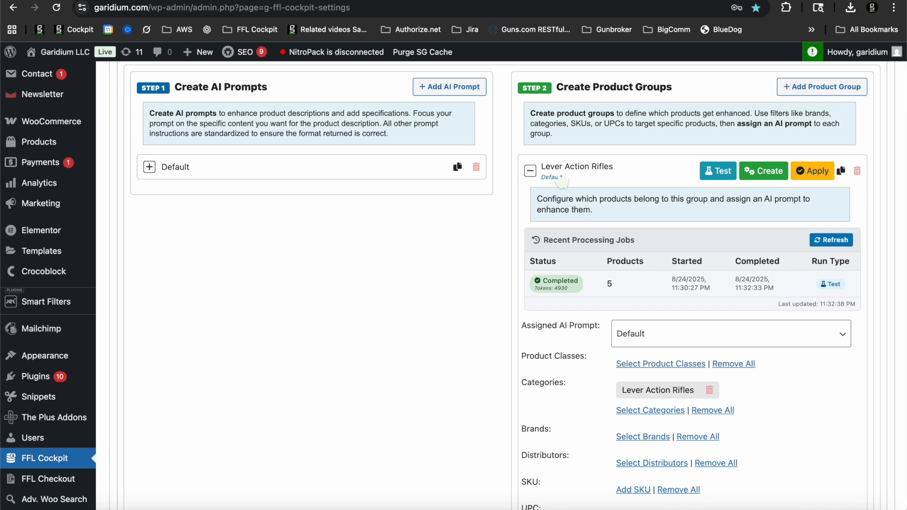
click(562, 182)
scroll(550, 343, up, 4)
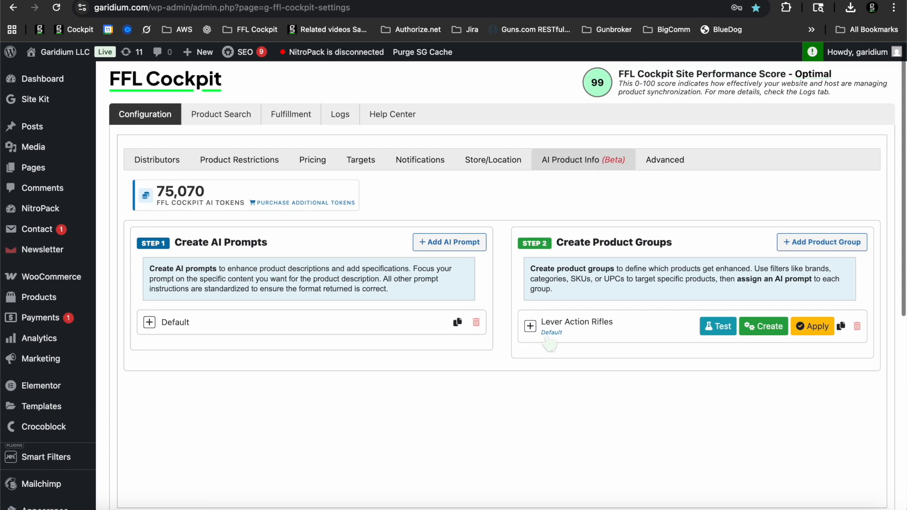